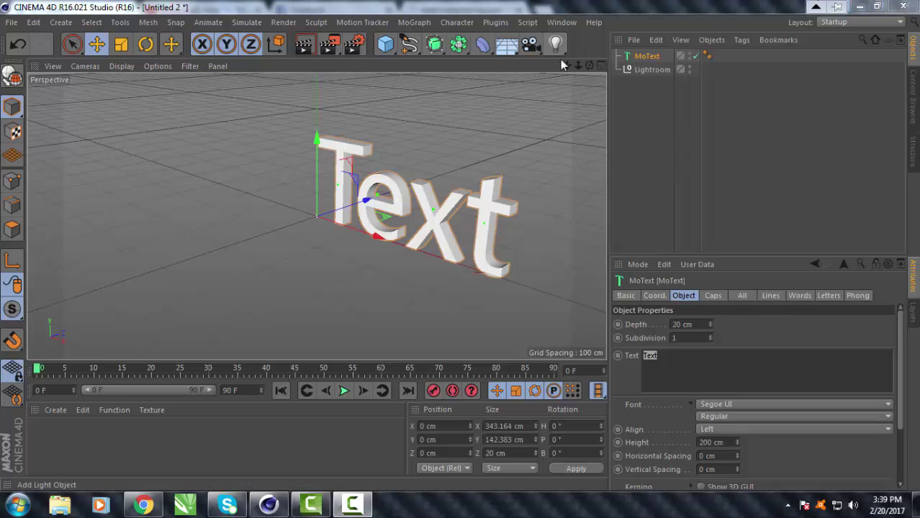
- Replace the MoText object's default text with TUTO
drag(588, 66, 295, 39)
drag(567, 66, 533, 96)
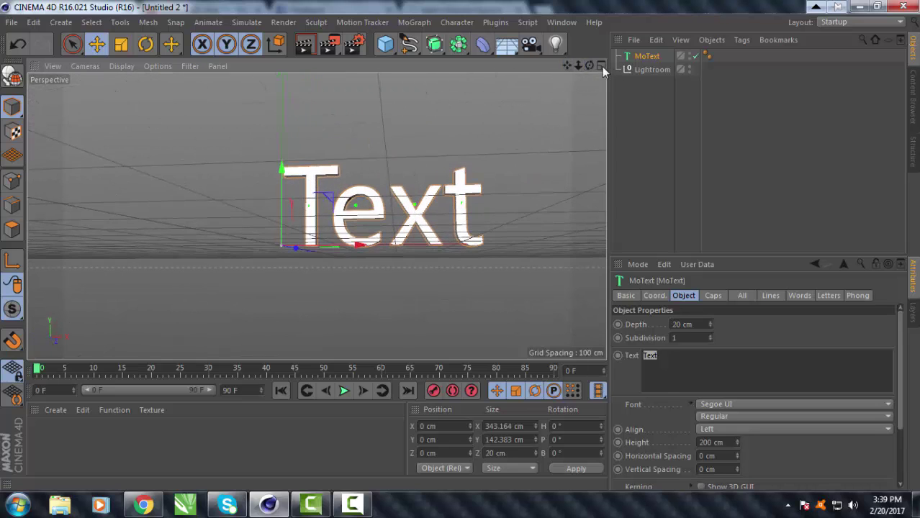
drag(589, 66, 261, 59)
drag(566, 66, 508, 74)
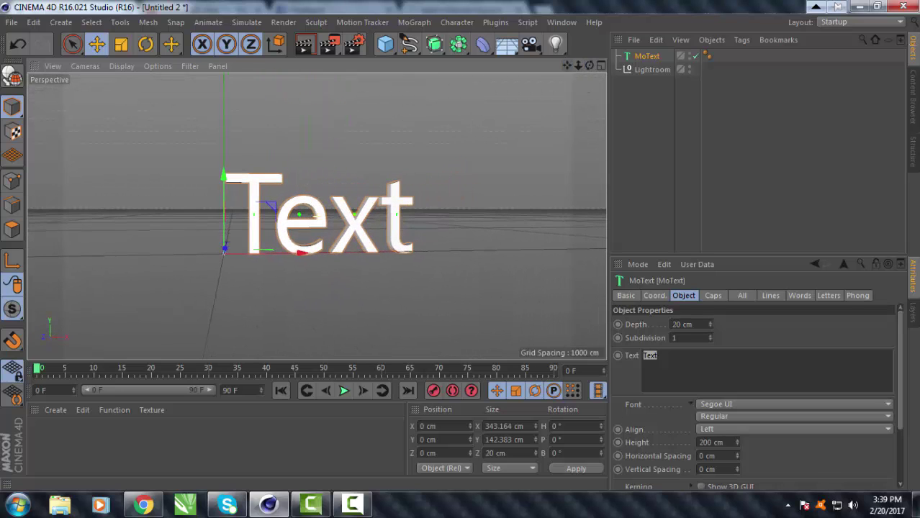
mouse_move(589, 65)
mouse_down()
mouse_move(565, 66)
mouse_move(592, 66)
mouse_move(561, 49)
mouse_move(588, 70)
mouse_up()
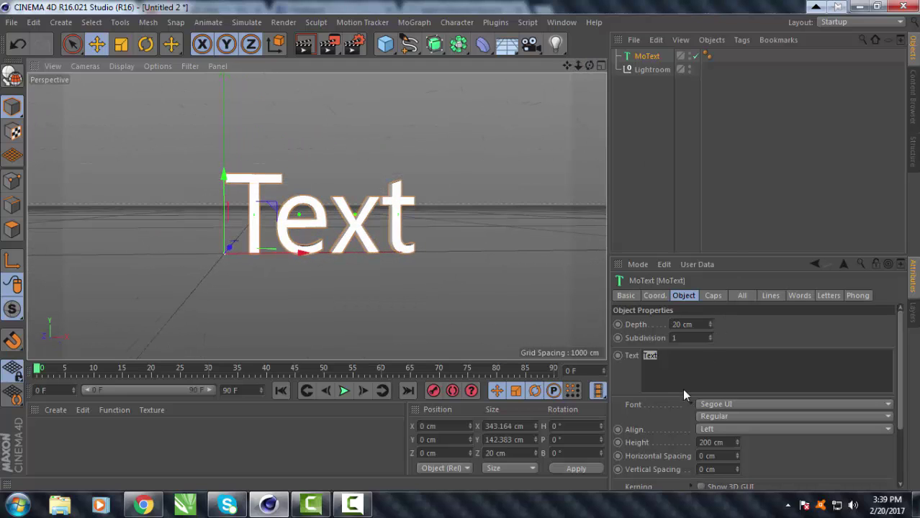
key(BackSpace)
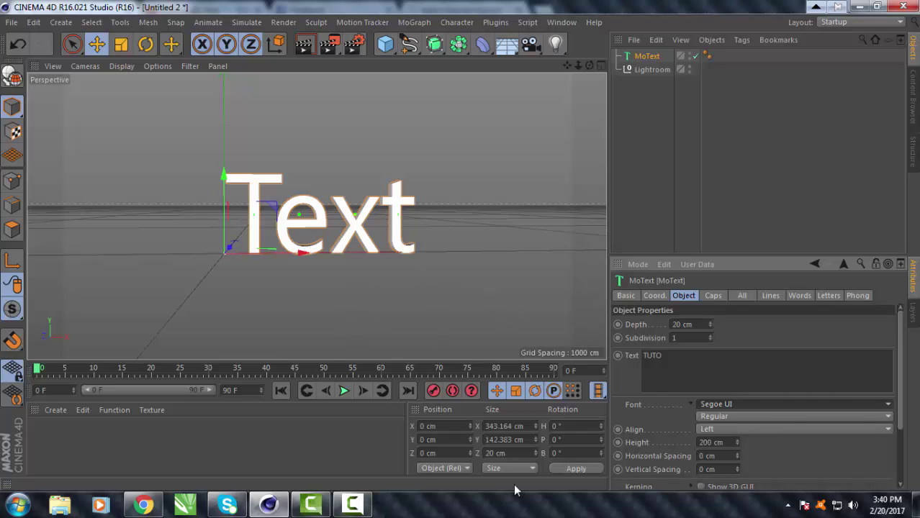
click(352, 504)
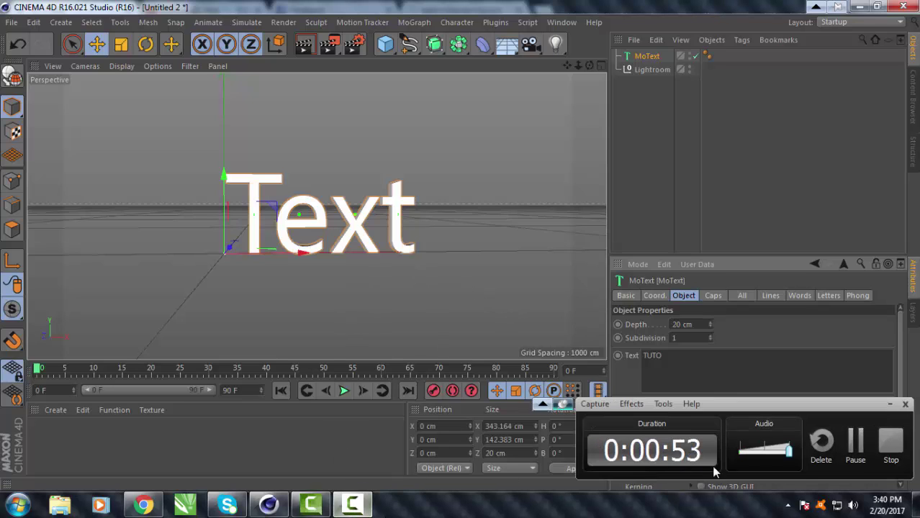
click(856, 440)
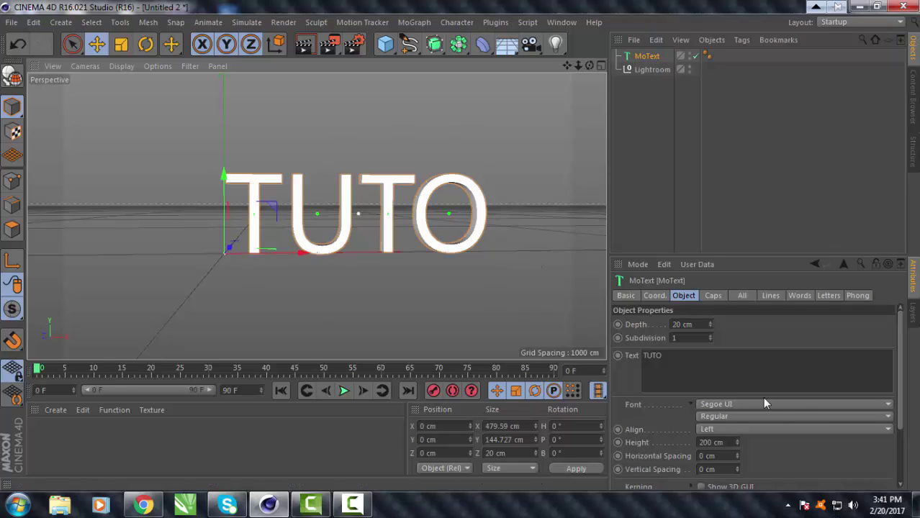
- Set the font of the TUTO text to Plump
click(793, 406)
scroll(670, 207, up, 3)
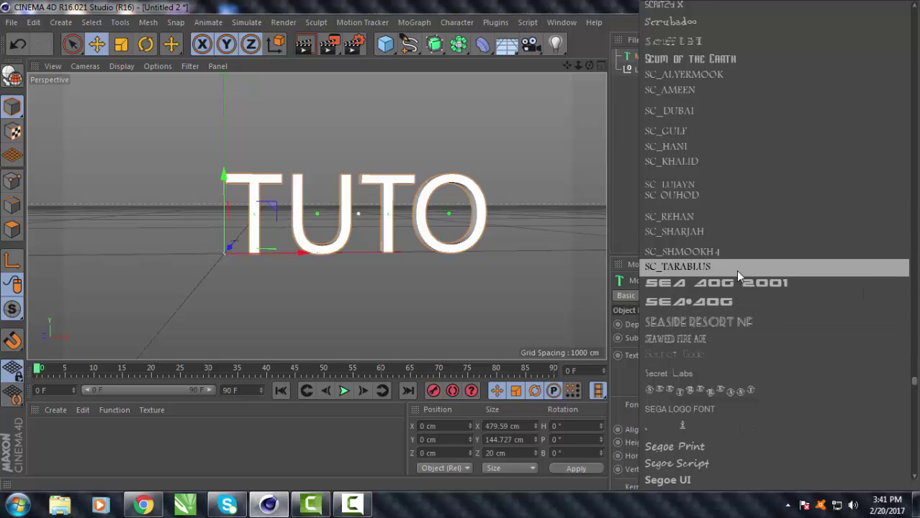
scroll(748, 267, down, 10)
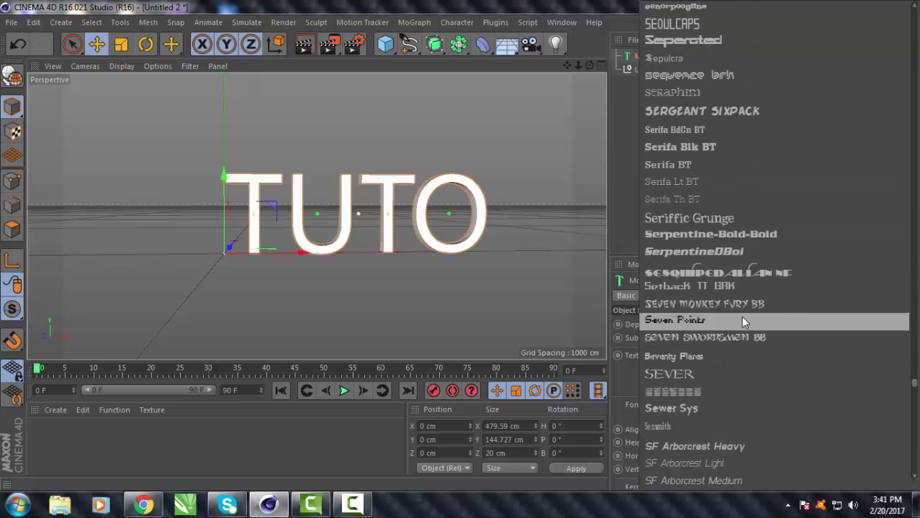
scroll(739, 316, down, 15)
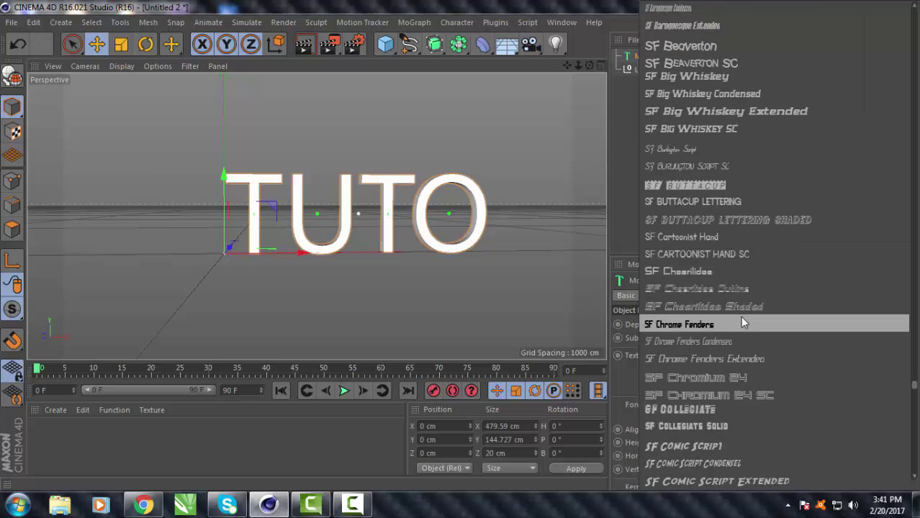
scroll(740, 316, down, 10)
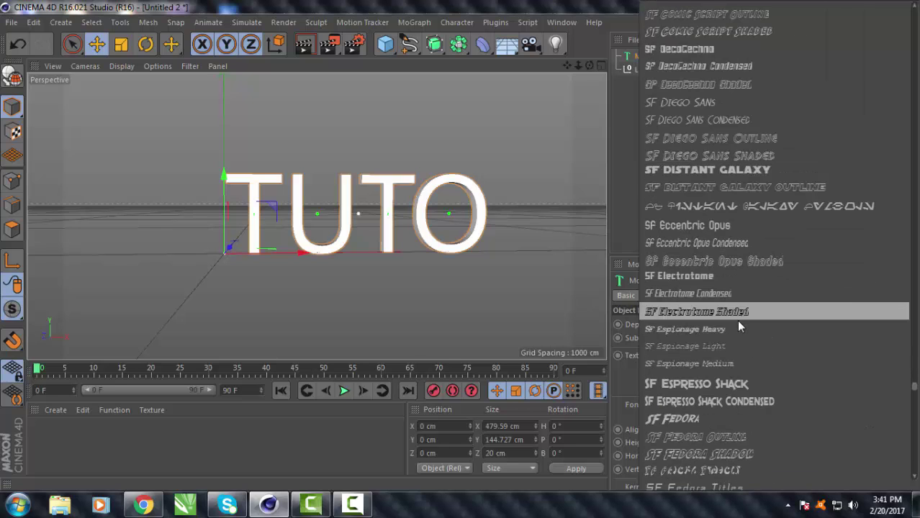
scroll(731, 295, down, 15)
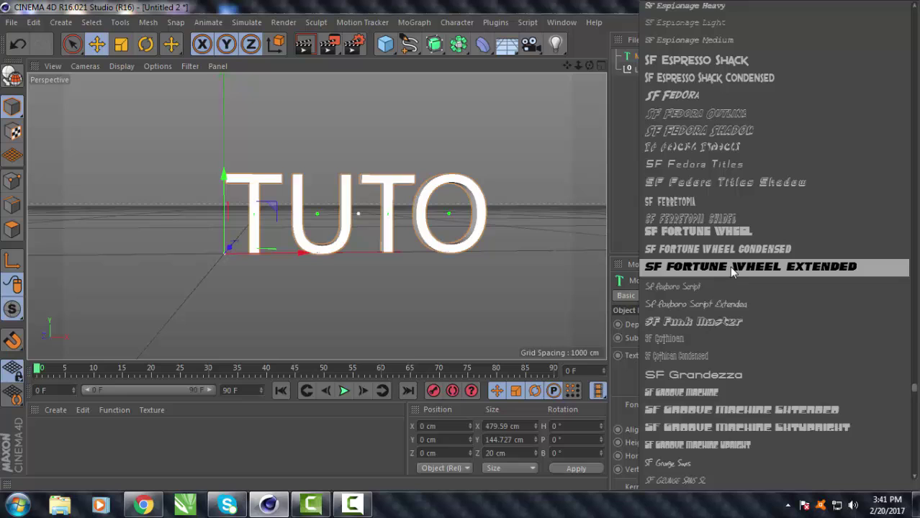
scroll(732, 295, down, 20)
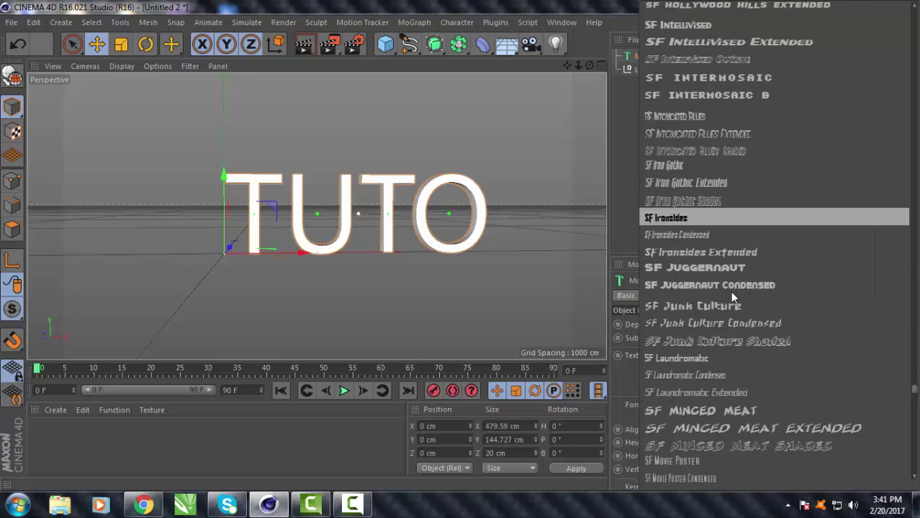
scroll(734, 300, down, 5)
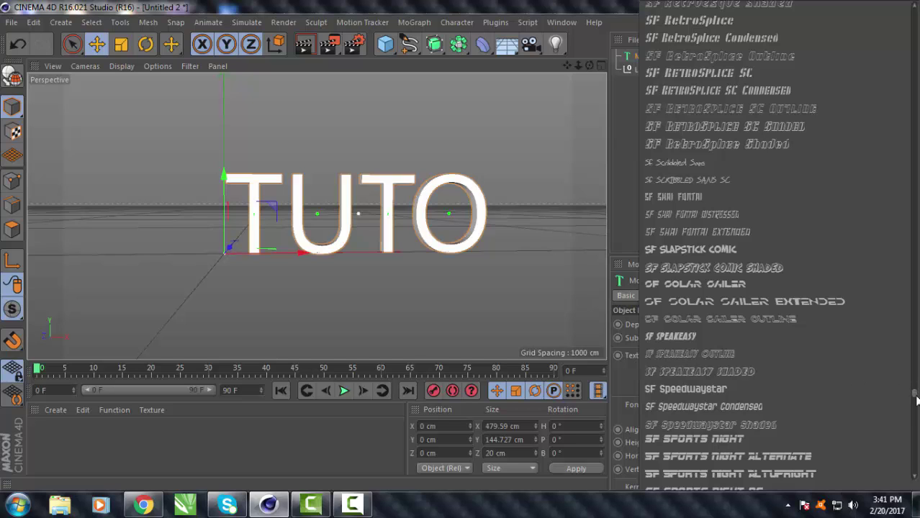
drag(915, 399, 915, 458)
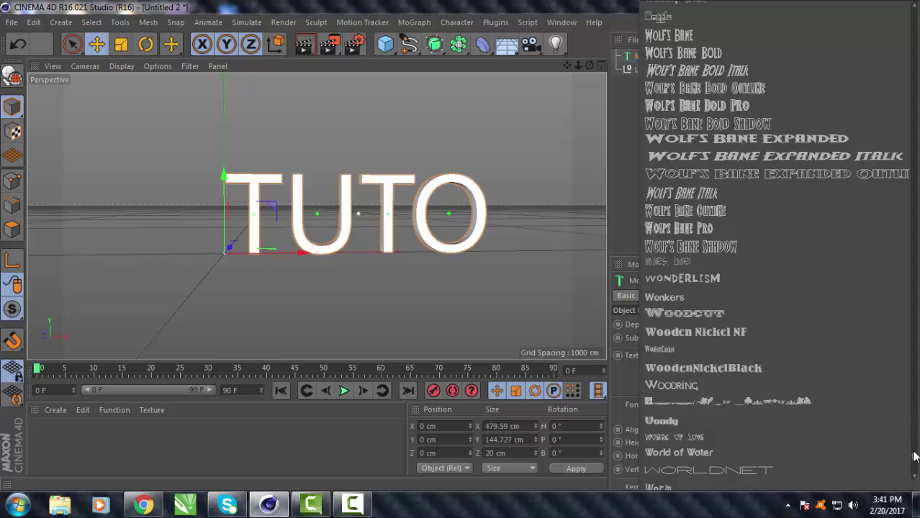
drag(915, 456, 901, 346)
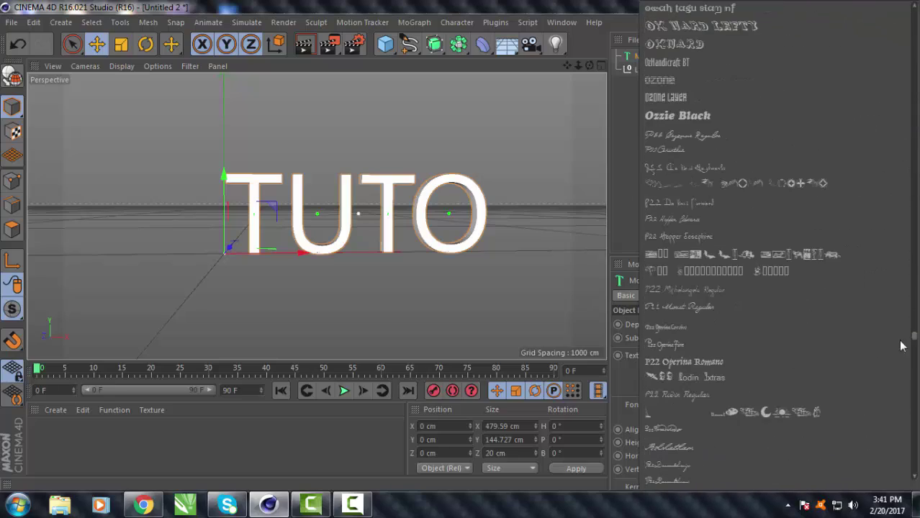
scroll(680, 335, down, 8)
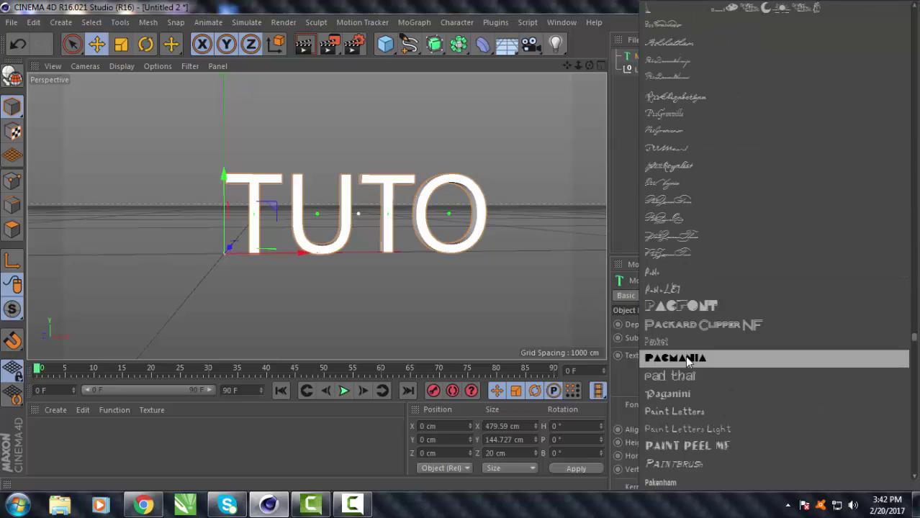
scroll(686, 362, down, 9)
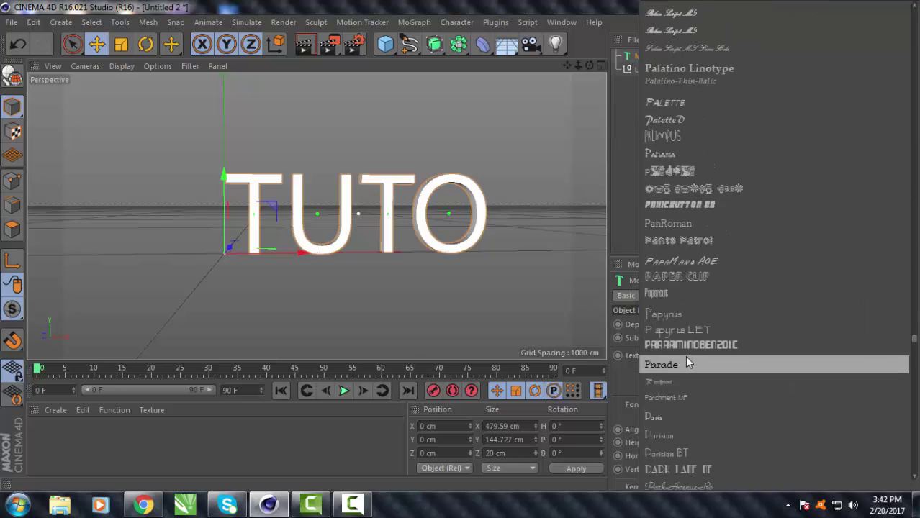
scroll(687, 364, down, 10)
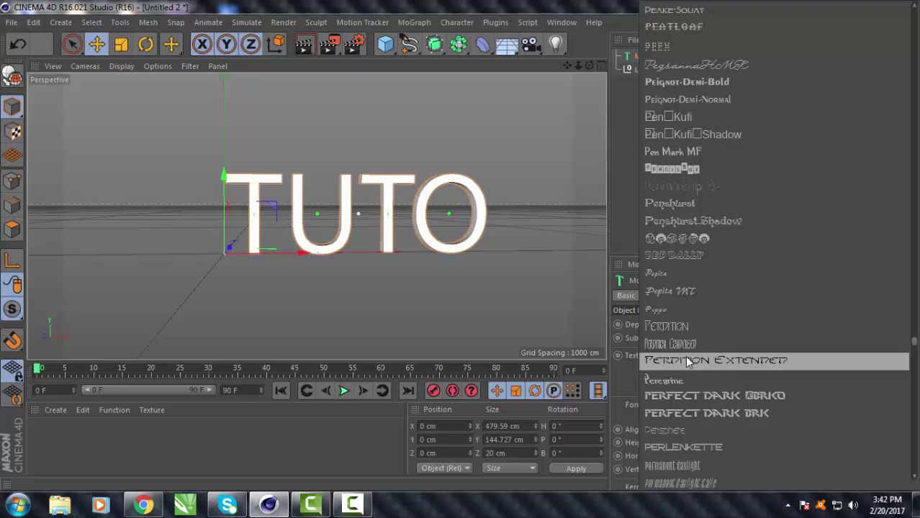
scroll(686, 361, down, 8)
scroll(687, 360, down, 4)
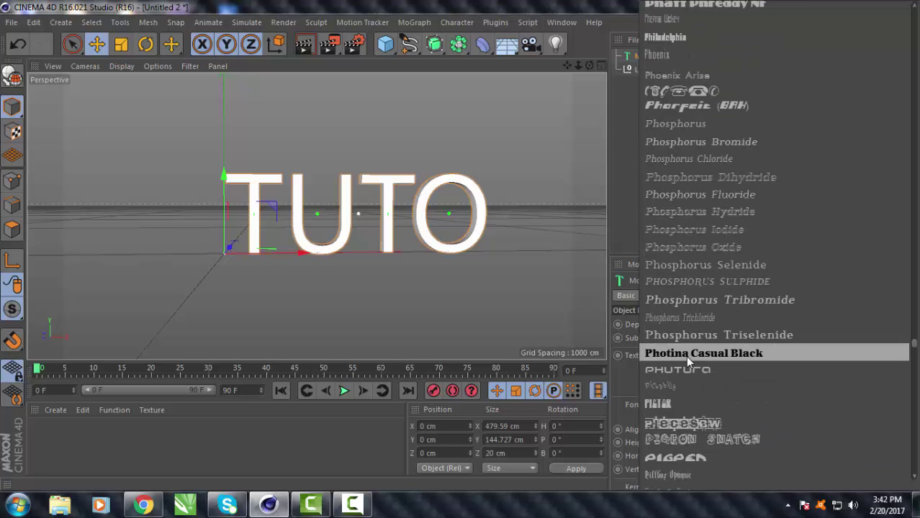
scroll(687, 351, down, 12)
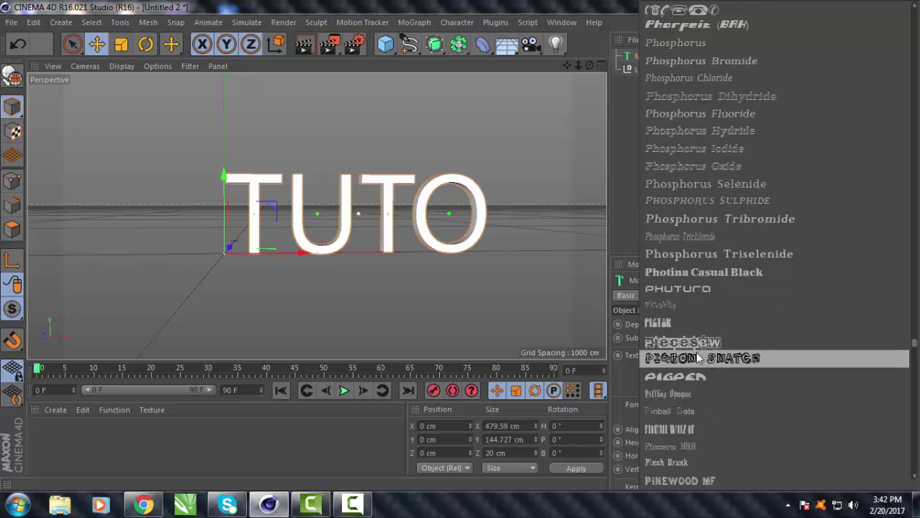
scroll(690, 354, down, 8)
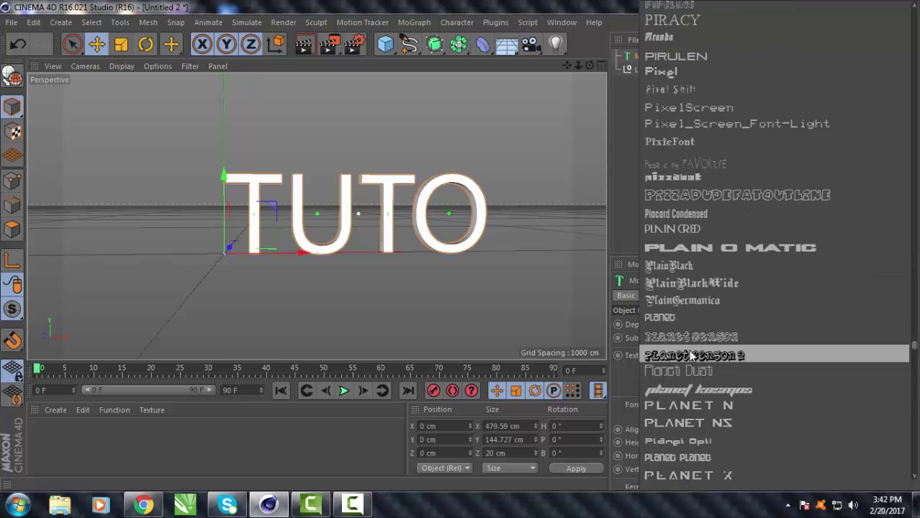
scroll(697, 364, down, 10)
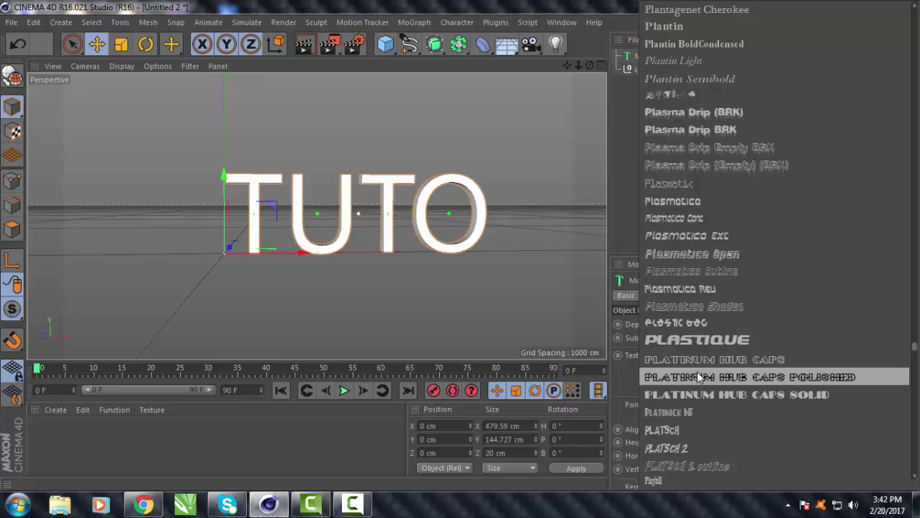
scroll(698, 377, down, 18)
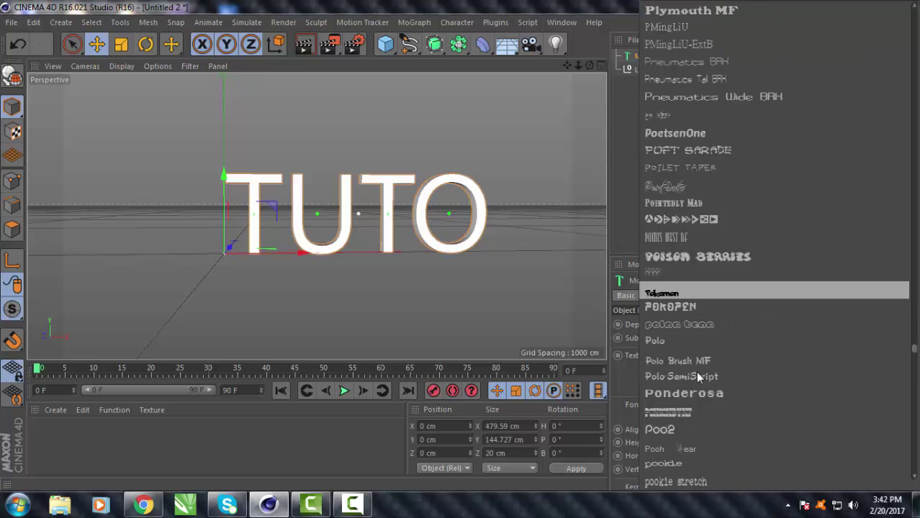
scroll(697, 374, up, 9)
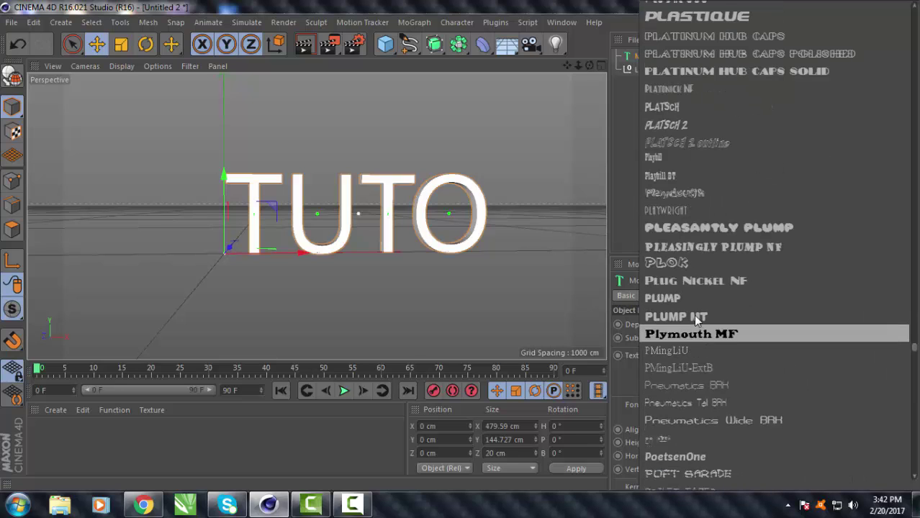
click(696, 298)
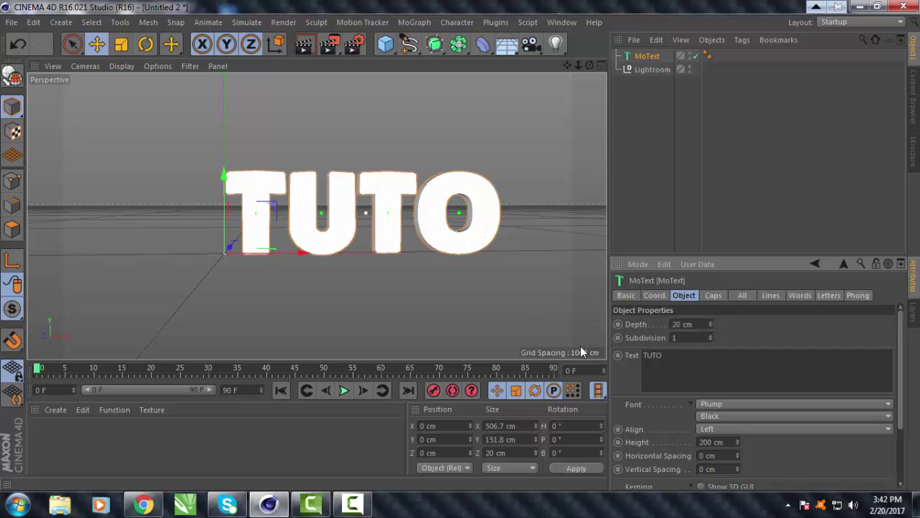
- Add a Wrap deformer and move it along the X axis to about 225 cm, near the middle of the text
drag(590, 65, 559, 67)
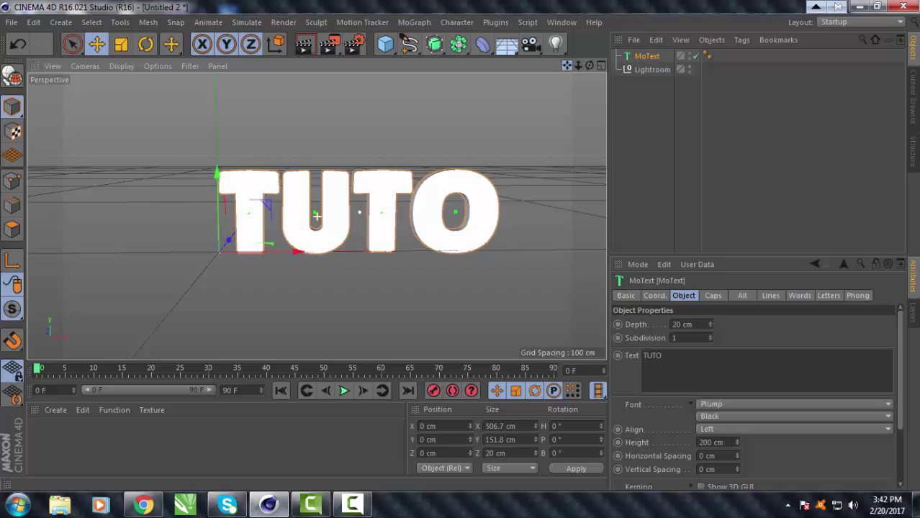
drag(316, 215, 312, 213)
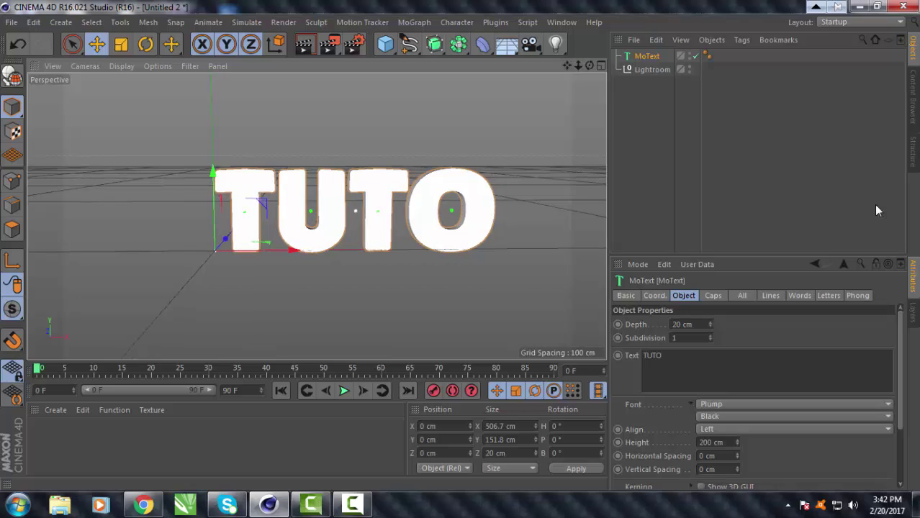
click(480, 45)
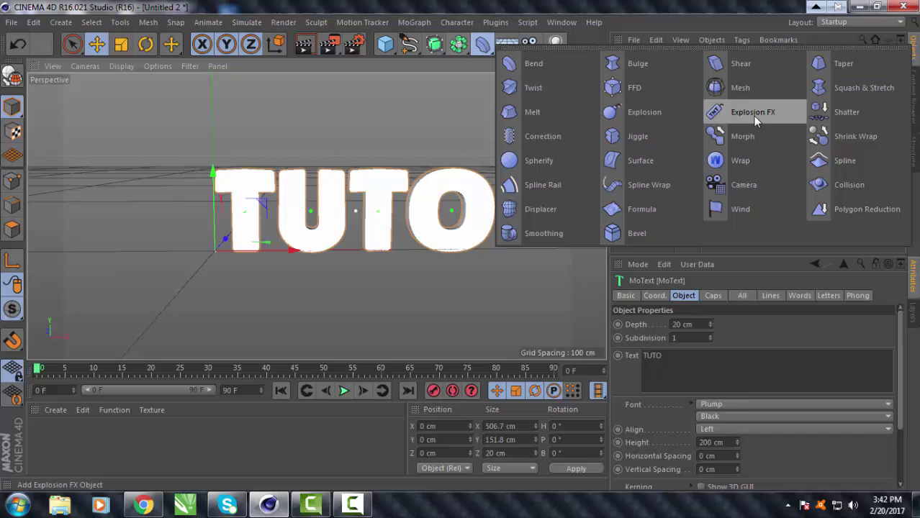
click(766, 160)
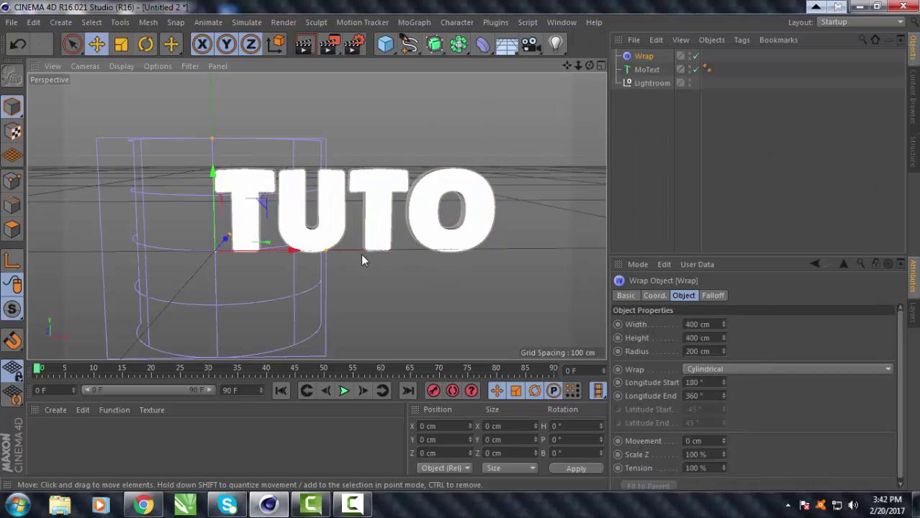
drag(274, 253, 400, 257)
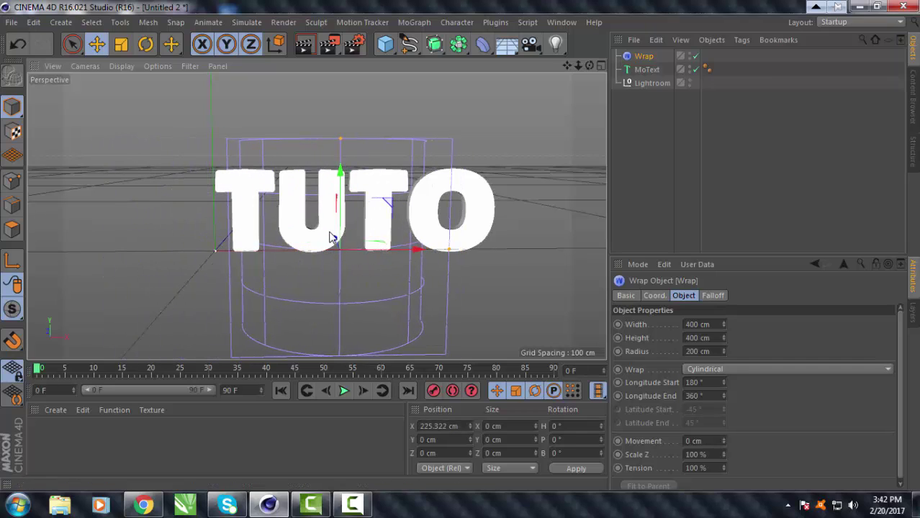
- Reduce the Wrap deformer's radius to about 158 cm
drag(335, 243, 326, 247)
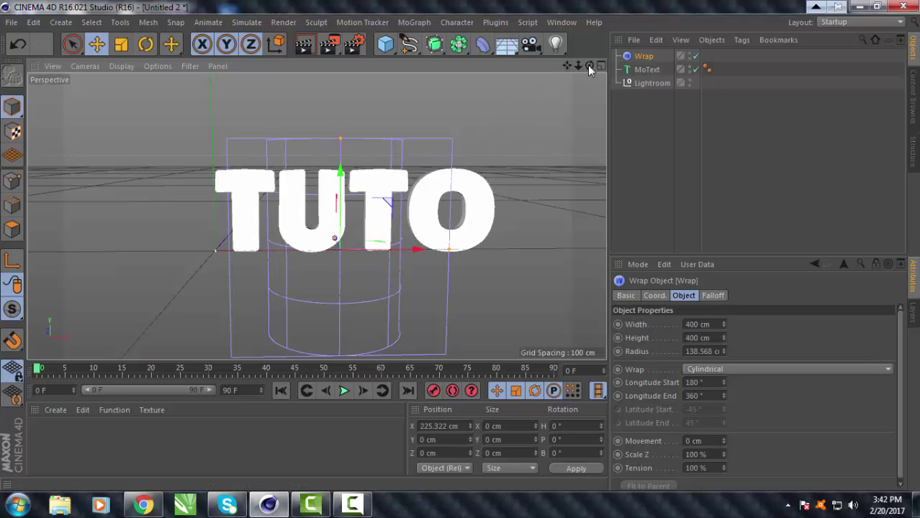
mouse_move(589, 66)
mouse_down()
mouse_move(446, 74)
mouse_move(590, 66)
mouse_up()
drag(298, 277, 304, 282)
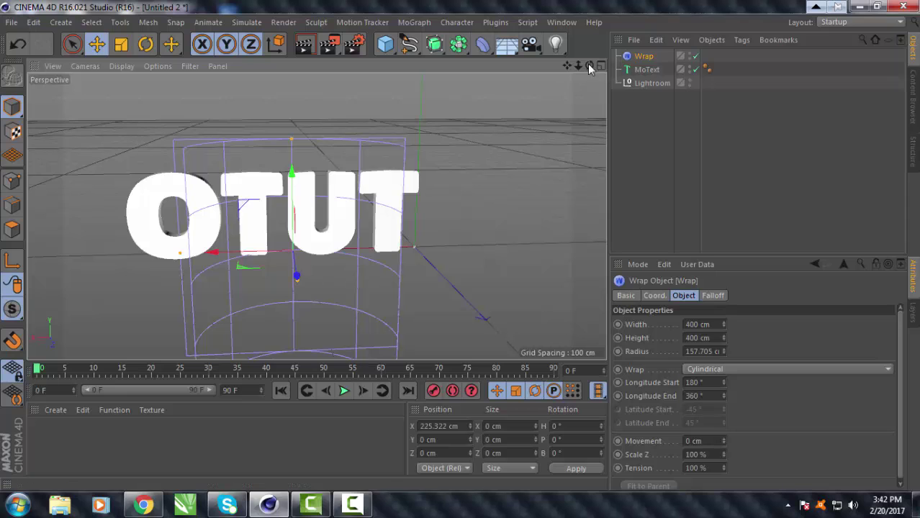
- Shift the Wrap deformer to about 242 cm in X and make it a child of the MoText object
drag(588, 63, 552, 54)
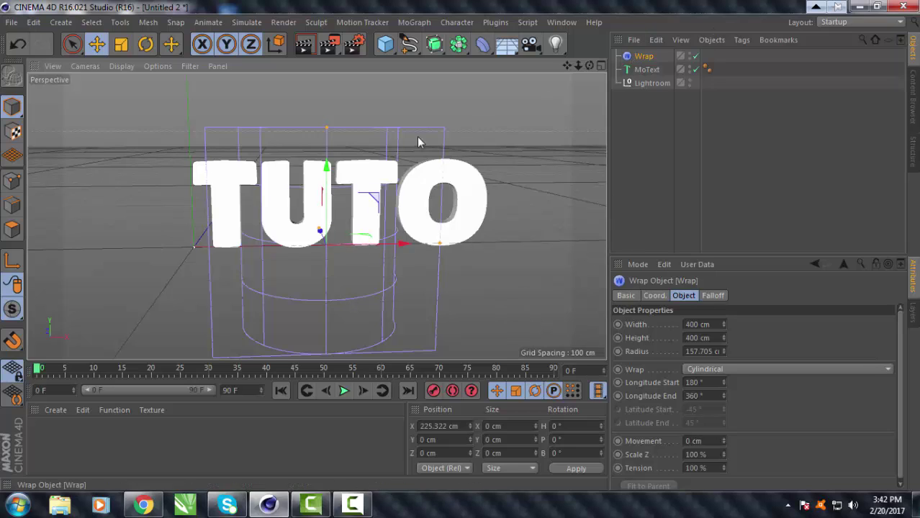
drag(391, 243, 401, 244)
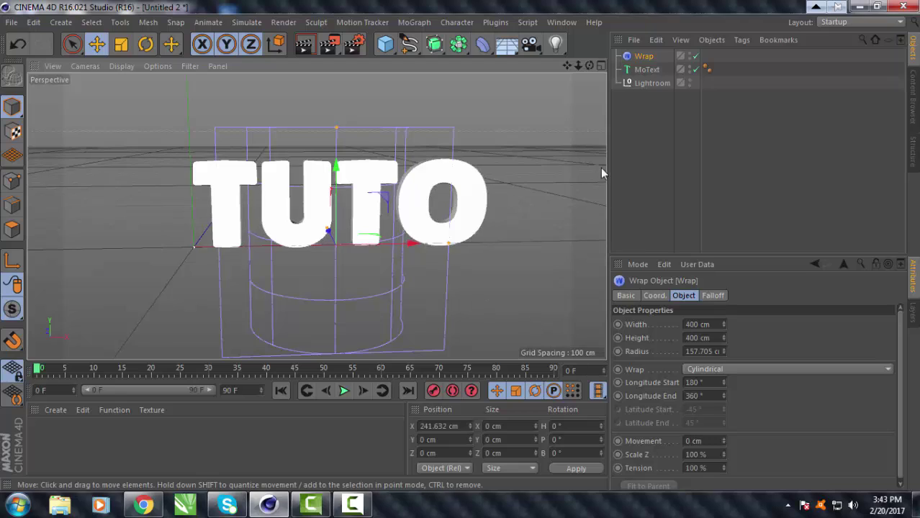
mouse_move(656, 56)
mouse_down()
mouse_move(649, 69)
mouse_move(662, 67)
mouse_move(646, 63)
mouse_move(646, 72)
mouse_move(657, 87)
mouse_move(653, 58)
mouse_move(641, 93)
mouse_move(652, 70)
mouse_up()
click(646, 137)
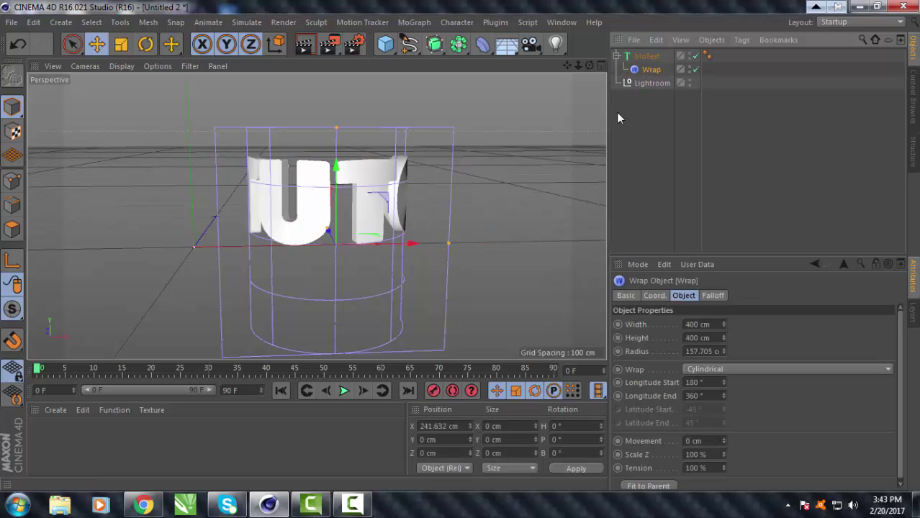
- Try a width of 200 cm for the Wrap deformer around the TUTO text
drag(589, 66, 666, 69)
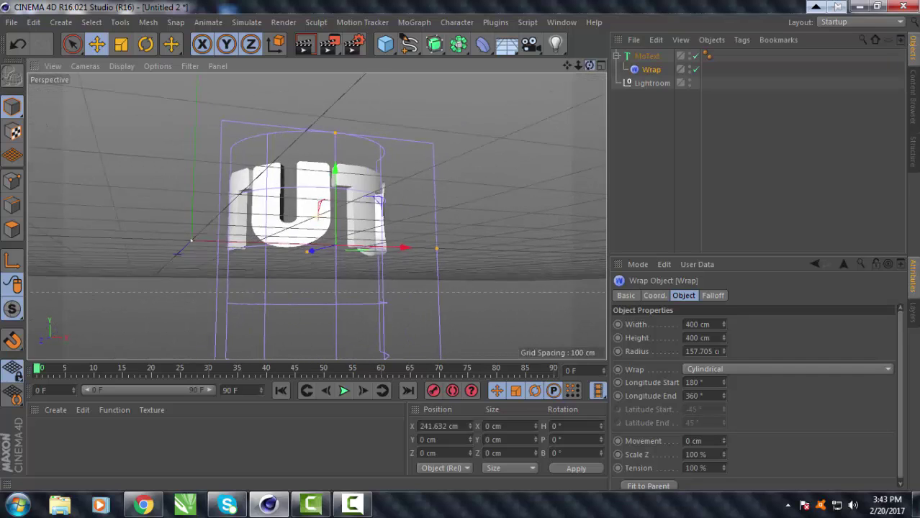
drag(721, 324, 715, 327)
double_click(711, 324)
text(2)
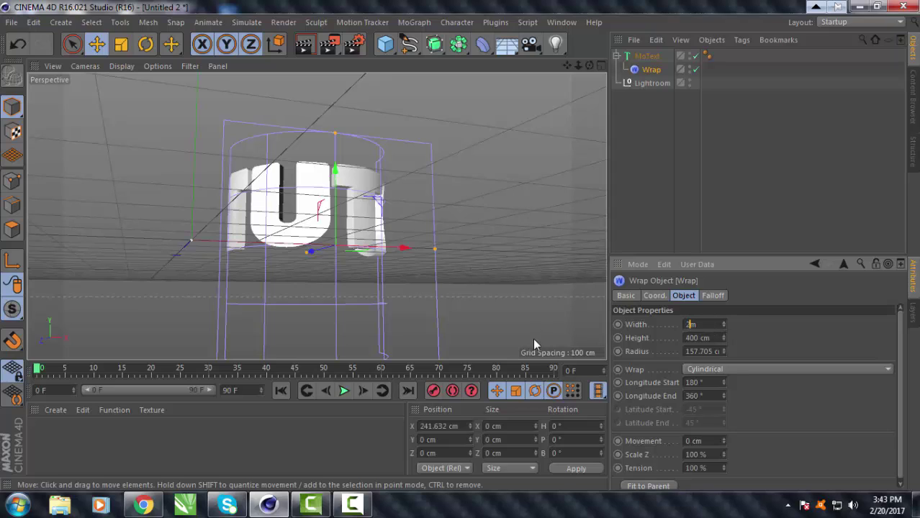
text(0m)
key(Return)
double_click(720, 317)
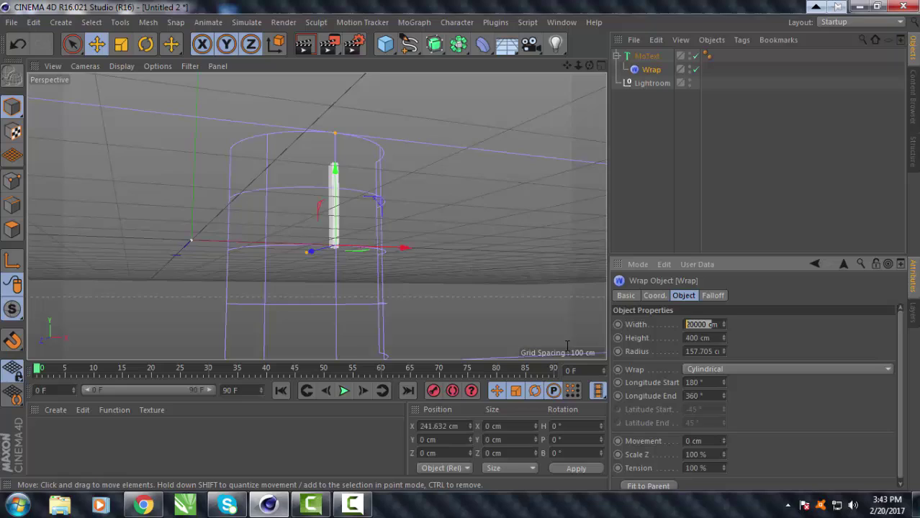
text(2m00)
key(Return)
double_click(710, 324)
text(20)
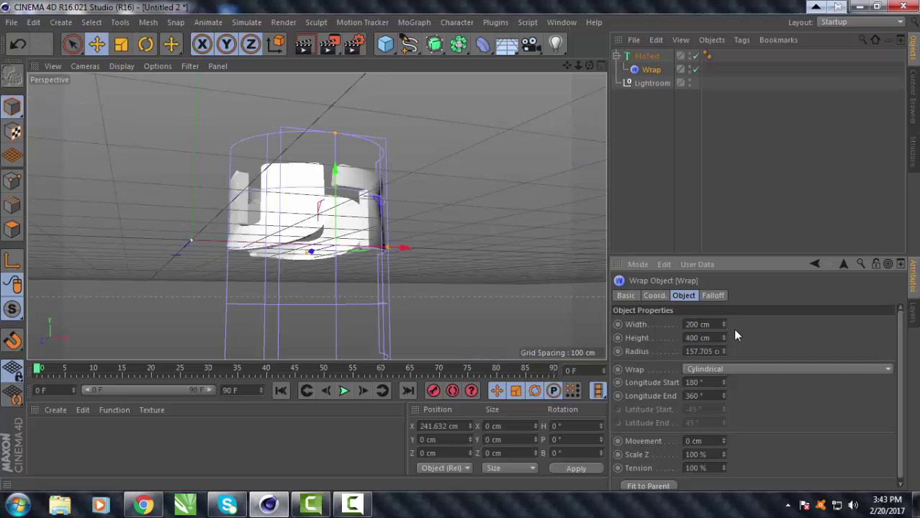
- Try widths of 500 cm and 600 cm for the Wrap deformer
drag(589, 65, 558, 88)
click(691, 325)
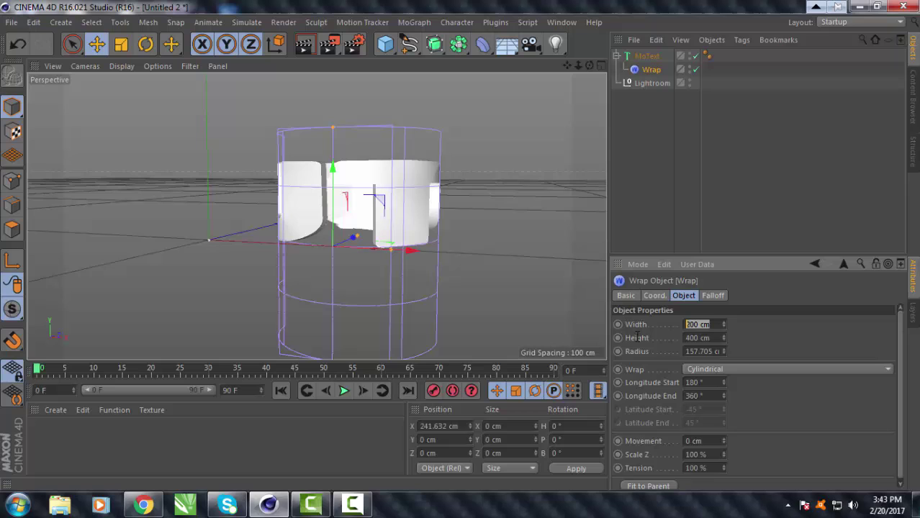
text(500)
key(Return)
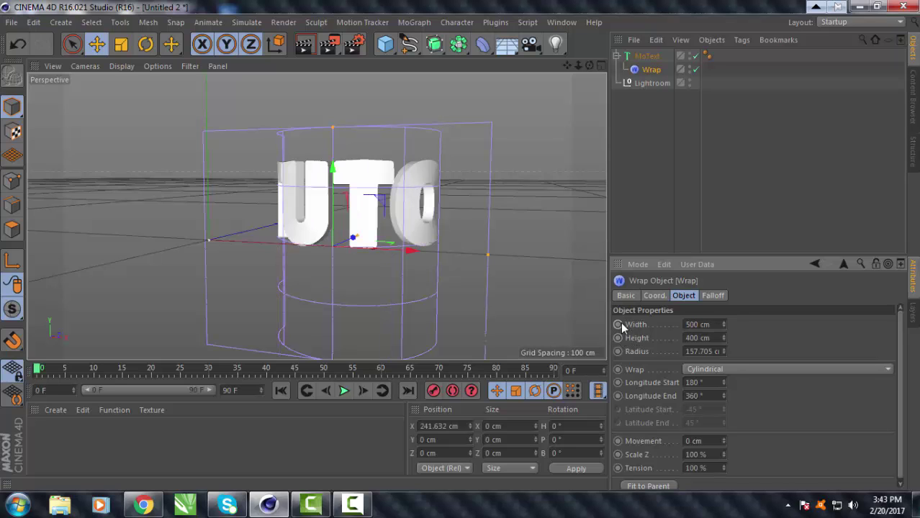
mouse_move(589, 66)
mouse_down()
mouse_move(504, 69)
mouse_move(593, 64)
mouse_up()
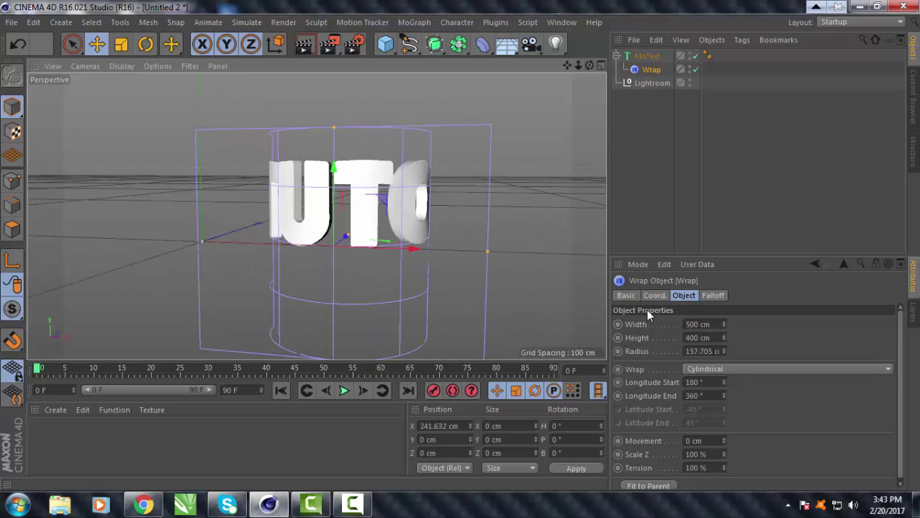
text(600)
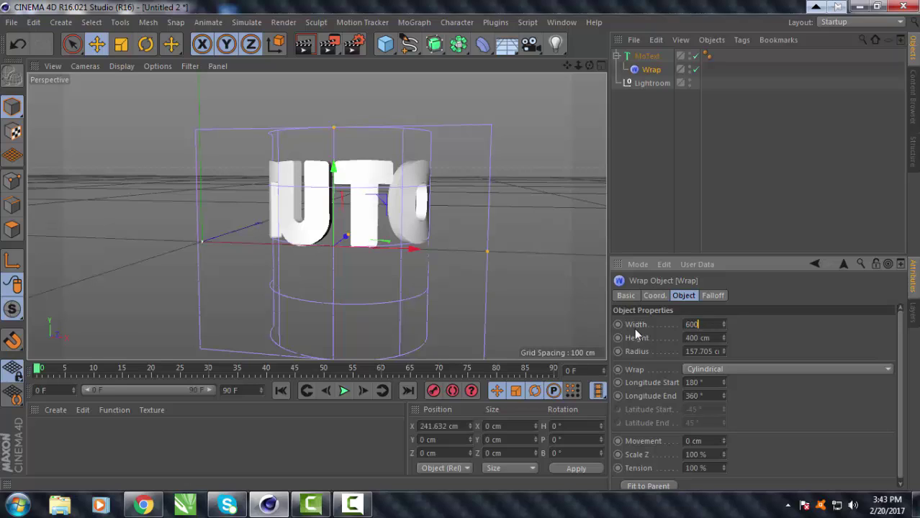
key(Return)
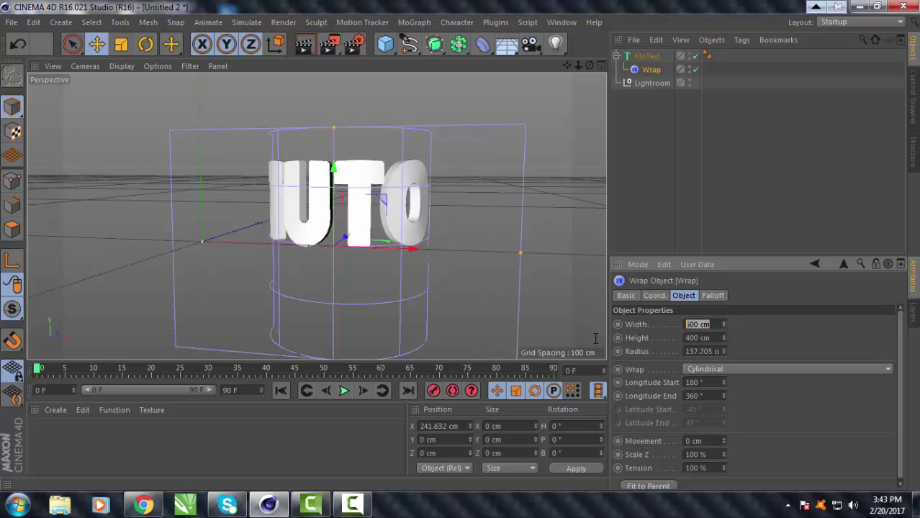
- Set the Wrap deformer's width to 800 cm and its height to 404 cm
text(800)
key(Return)
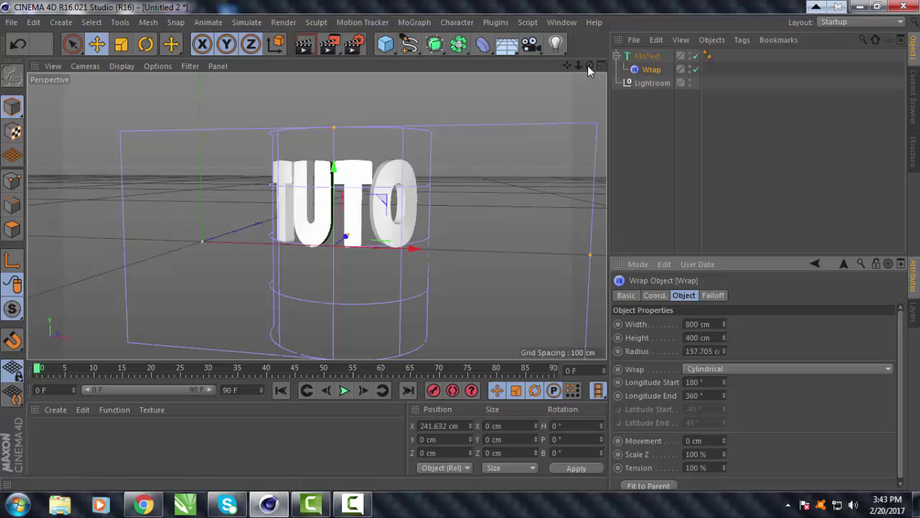
drag(588, 69, 569, 69)
click(723, 337)
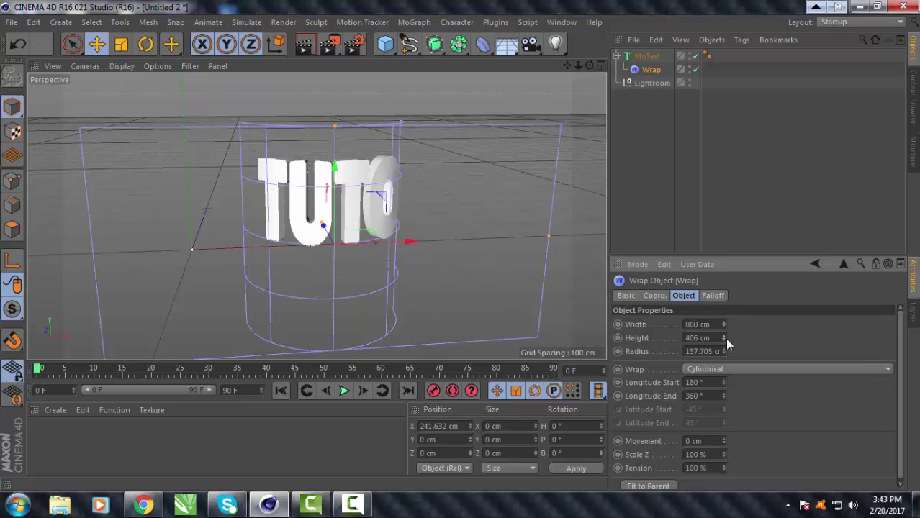
drag(725, 338, 720, 338)
- Increase the Wrap deformer's radius to about 182 cm
click(724, 349)
click(724, 349)
click(723, 349)
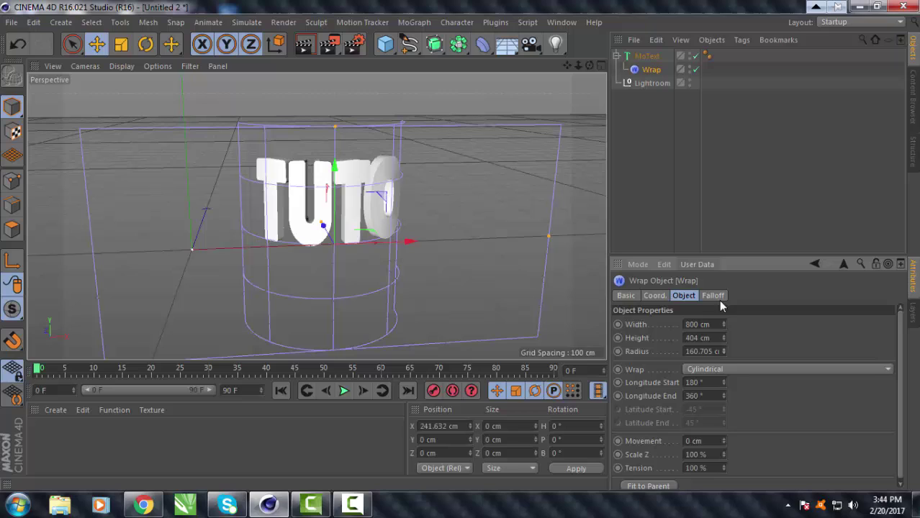
click(724, 349)
click(722, 348)
click(722, 347)
click(722, 348)
click(722, 348)
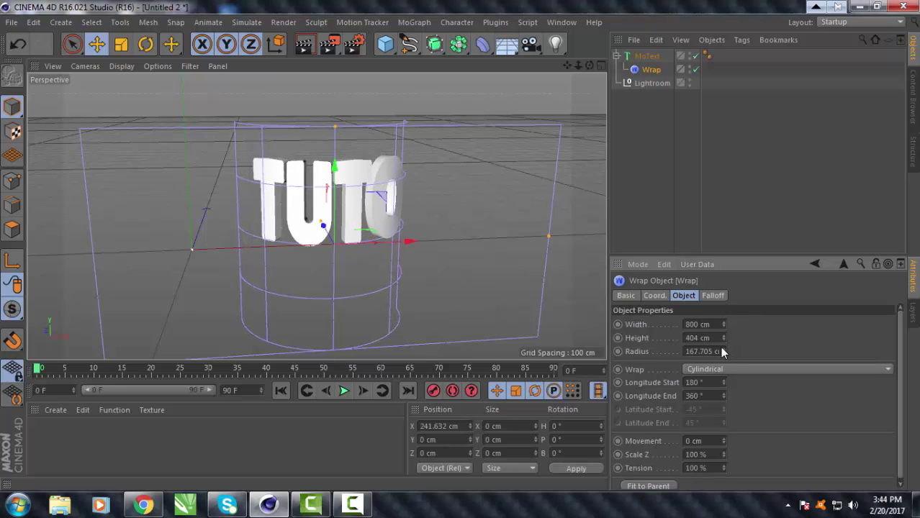
click(722, 347)
click(721, 348)
click(721, 348)
click(722, 347)
click(722, 347)
click(721, 347)
click(721, 348)
click(722, 347)
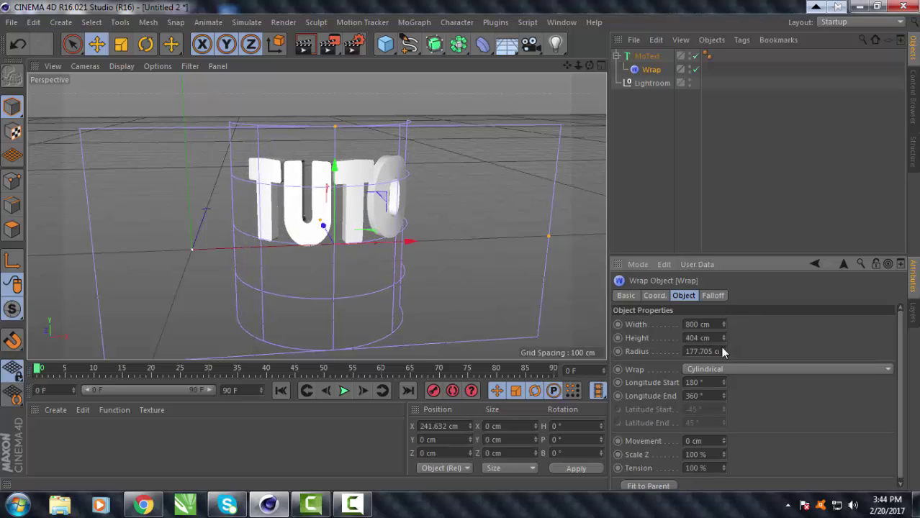
click(721, 348)
click(722, 348)
click(721, 347)
click(721, 348)
mouse_move(589, 66)
mouse_down()
mouse_move(572, 67)
mouse_move(589, 68)
mouse_up()
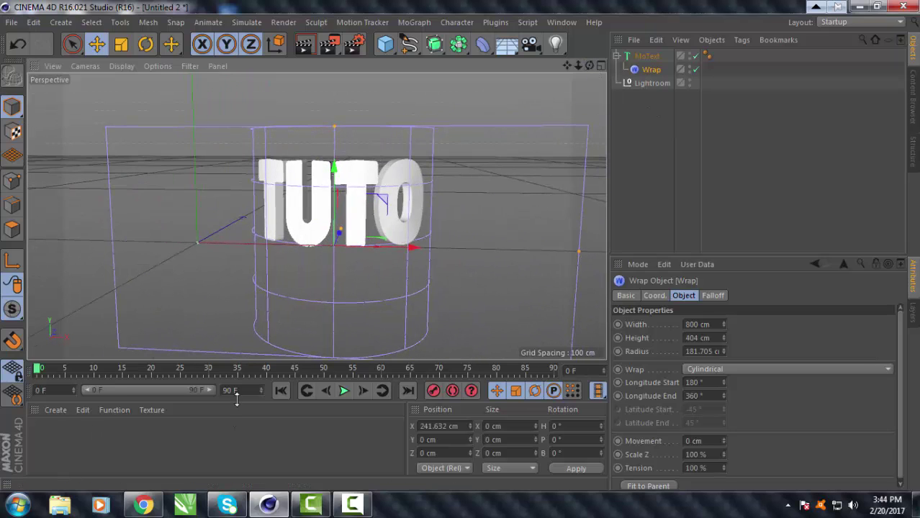
- Create a new material and set its color to a golden R 172, G 126, B 0
double_click(148, 439)
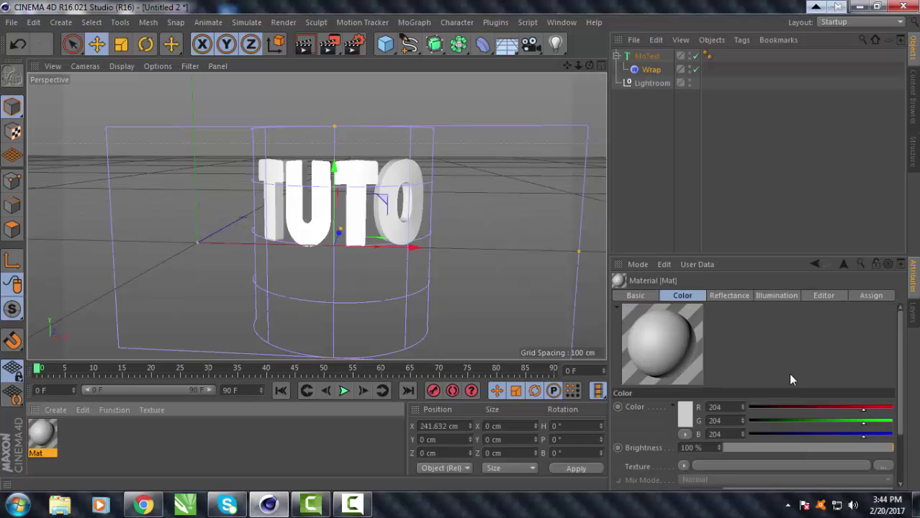
drag(857, 407, 821, 422)
click(825, 419)
click(823, 431)
click(847, 417)
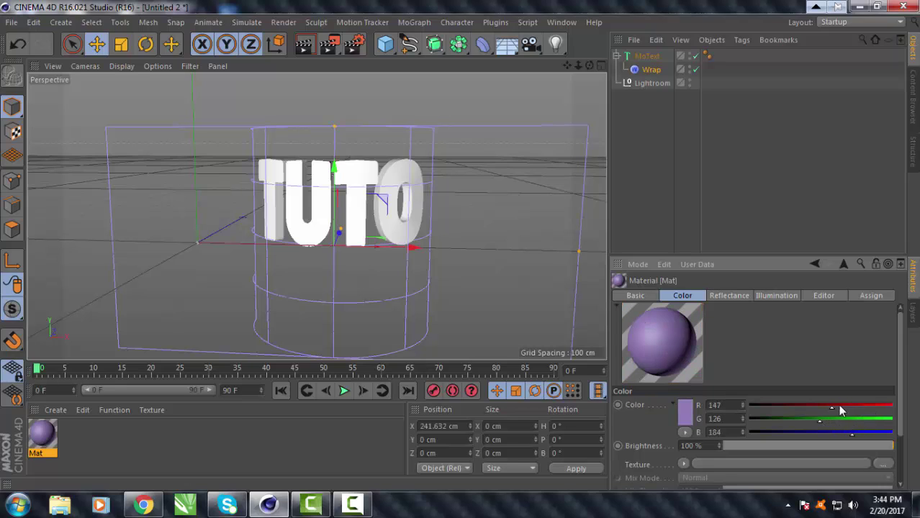
click(845, 405)
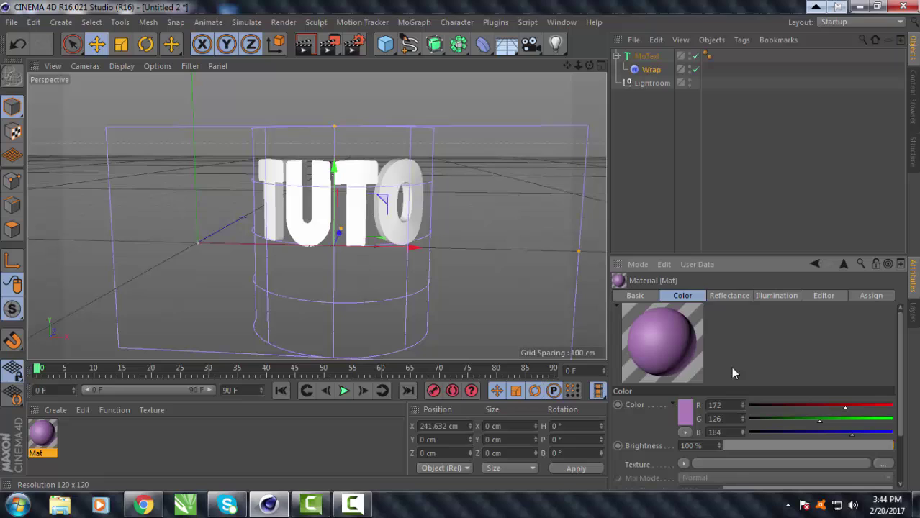
drag(828, 434, 741, 429)
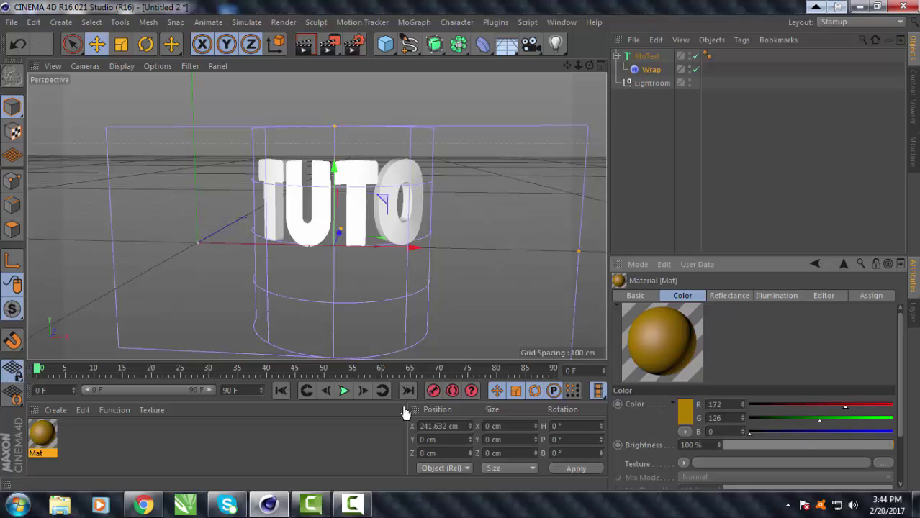
- Apply the golden material to the TUTO MoText object and frame the text for rendering
drag(44, 435, 275, 237)
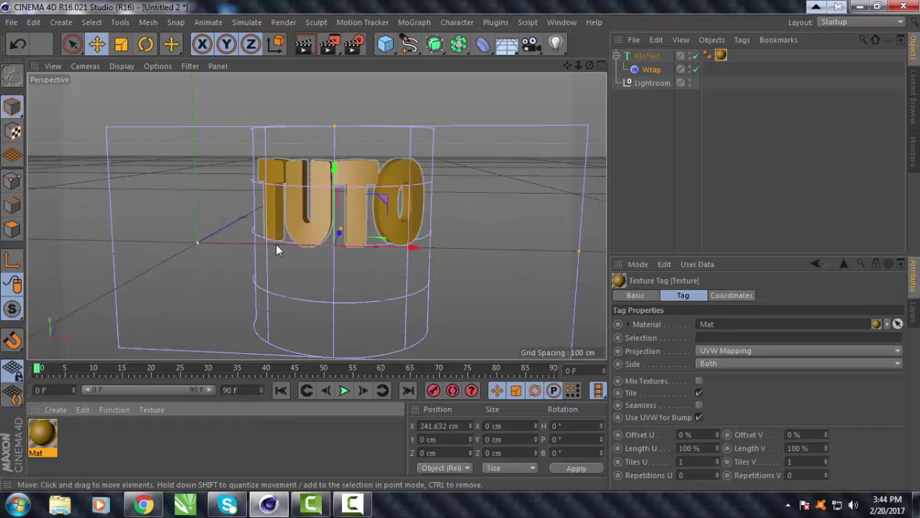
drag(589, 66, 316, 216)
drag(468, 69, 675, 85)
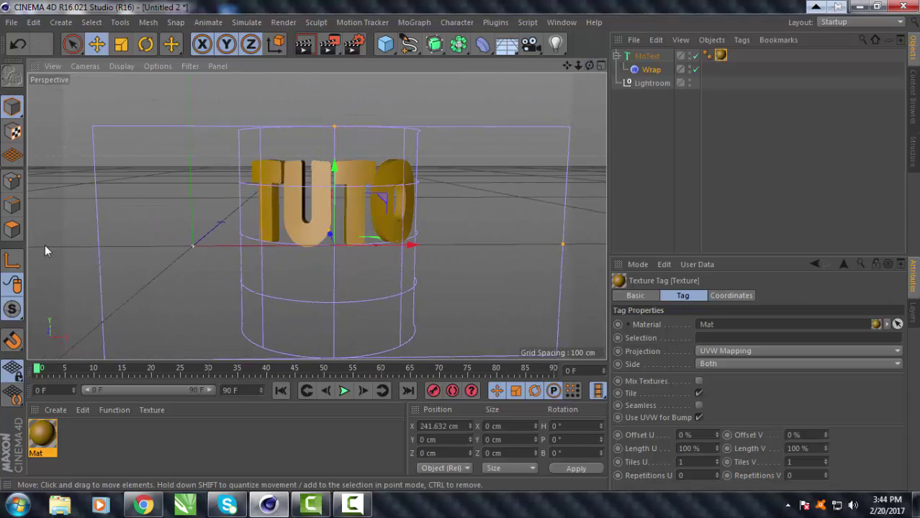
- Render the scene to the Picture Viewer and center the TUTO text in the preview
click(342, 37)
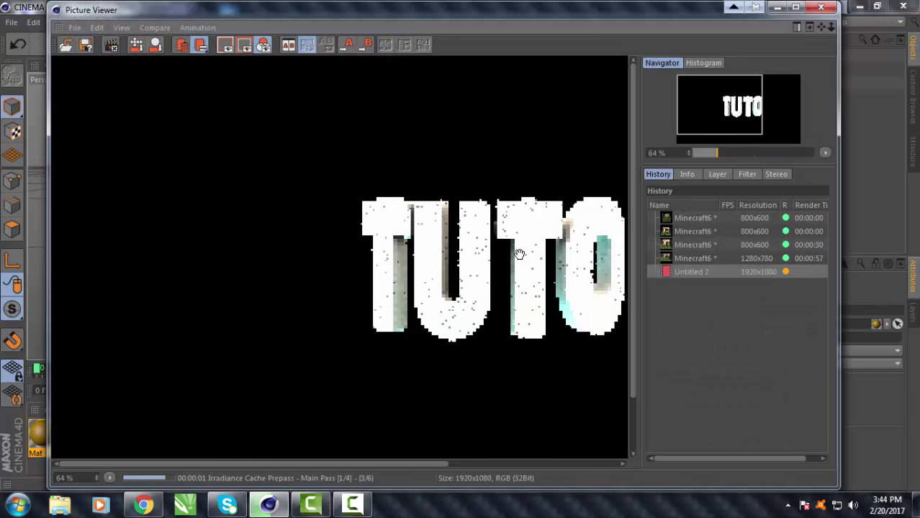
drag(518, 254, 441, 222)
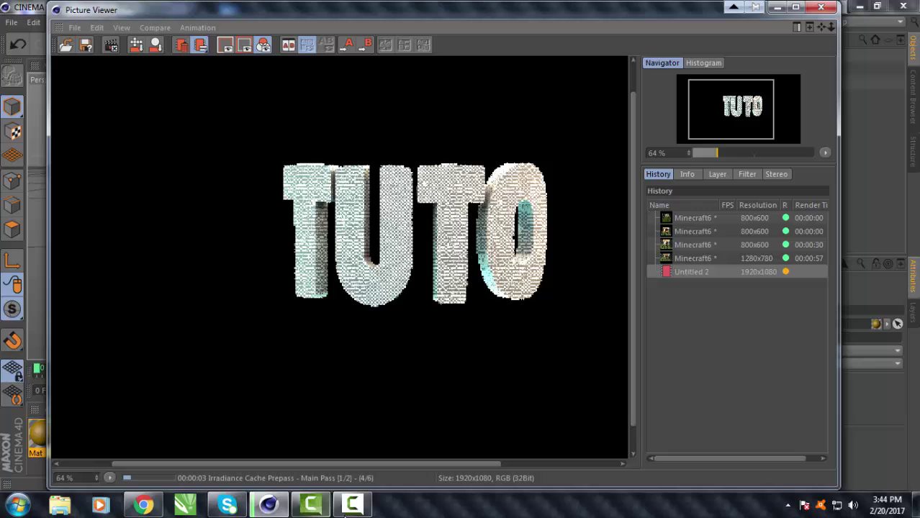
click(370, 507)
click(667, 475)
click(667, 475)
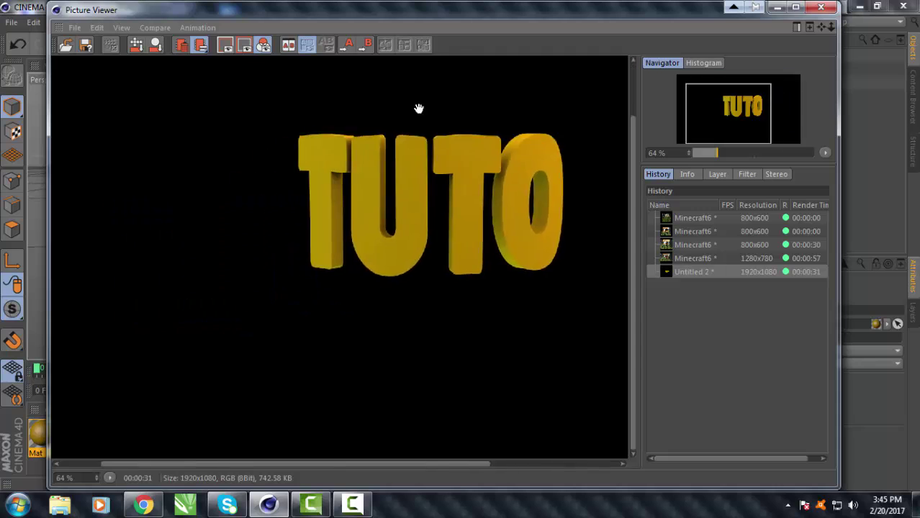
drag(419, 107, 274, 187)
drag(377, 243, 367, 250)
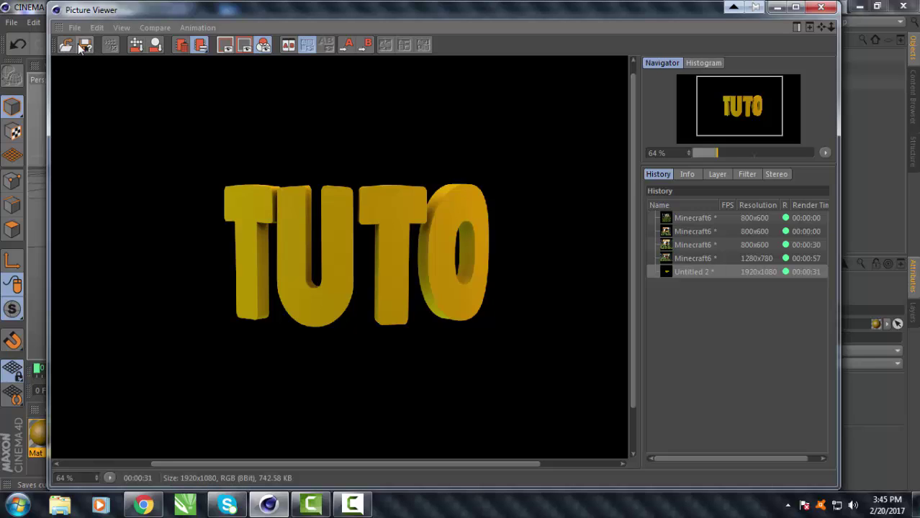
- Export the finished render as a still image in PNG format with 8 bits/channel and the alpha channel enabled
click(85, 46)
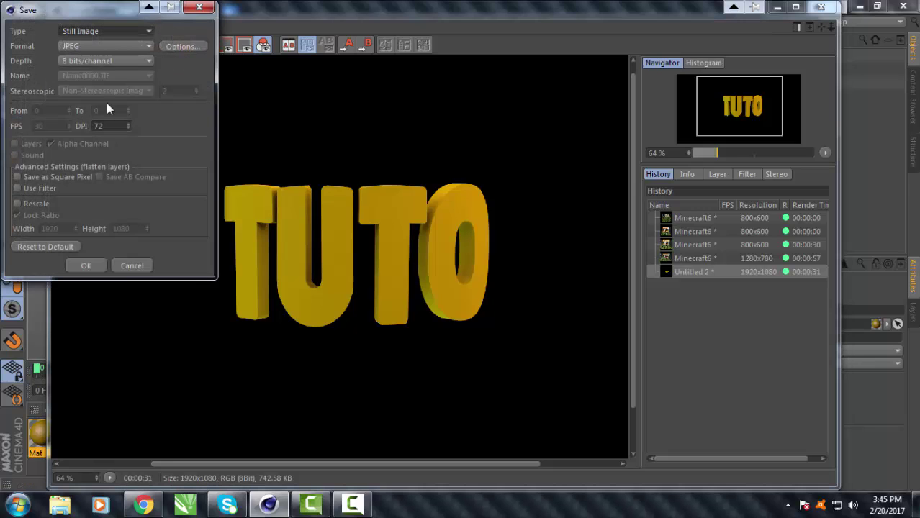
click(108, 44)
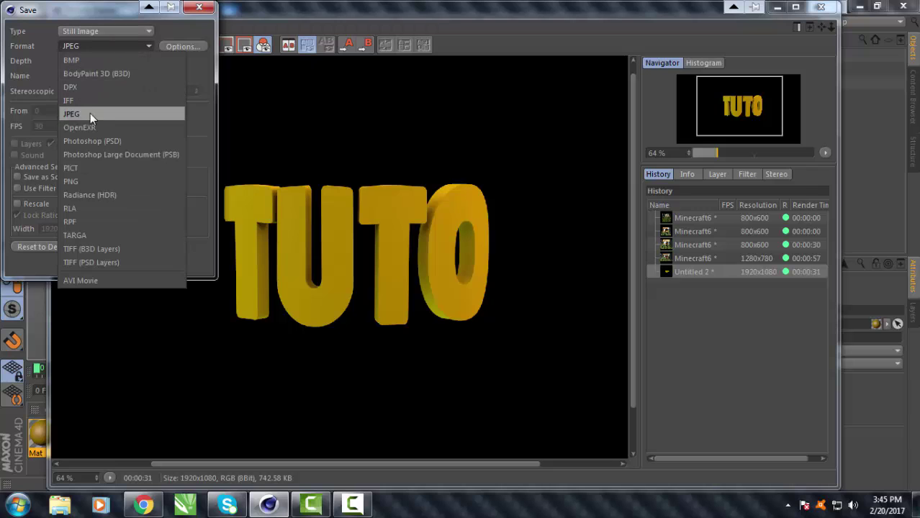
click(107, 182)
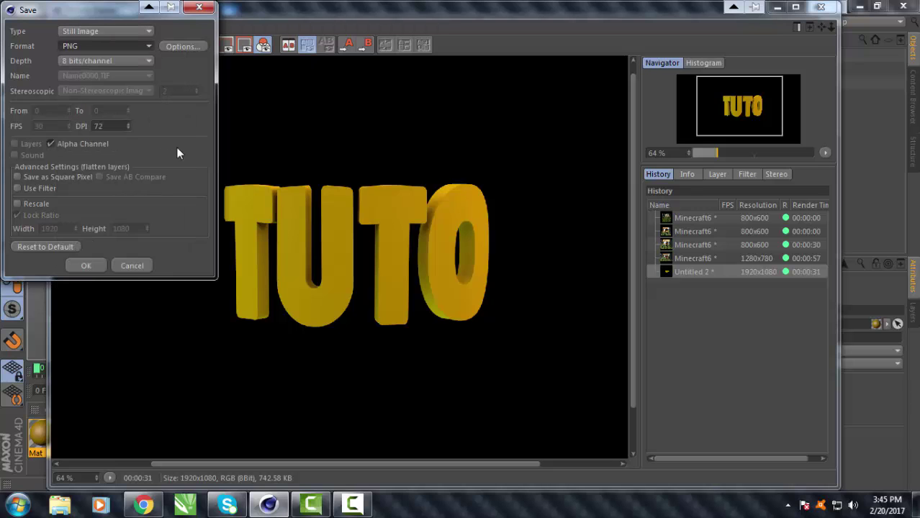
click(86, 266)
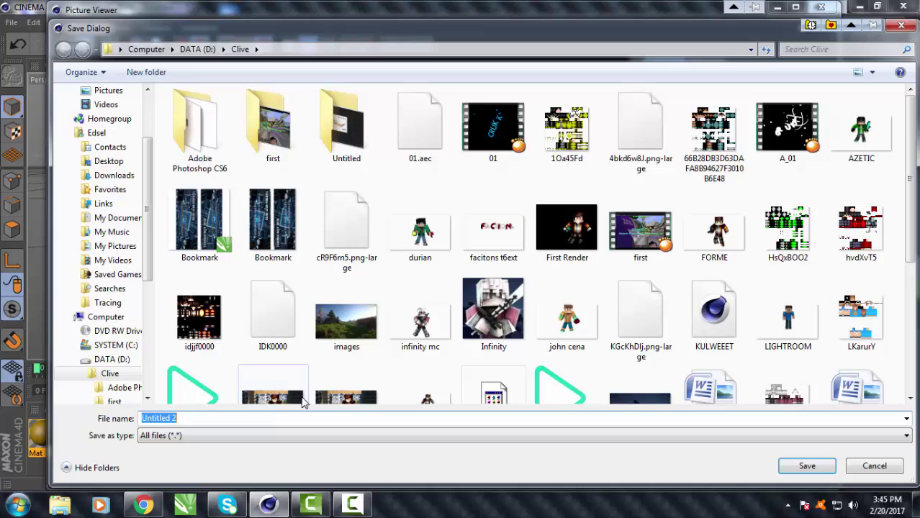
- Name the exported image file tuto and save it in the current folder
click(252, 418)
key(ctrl+a)
key(BackSpace)
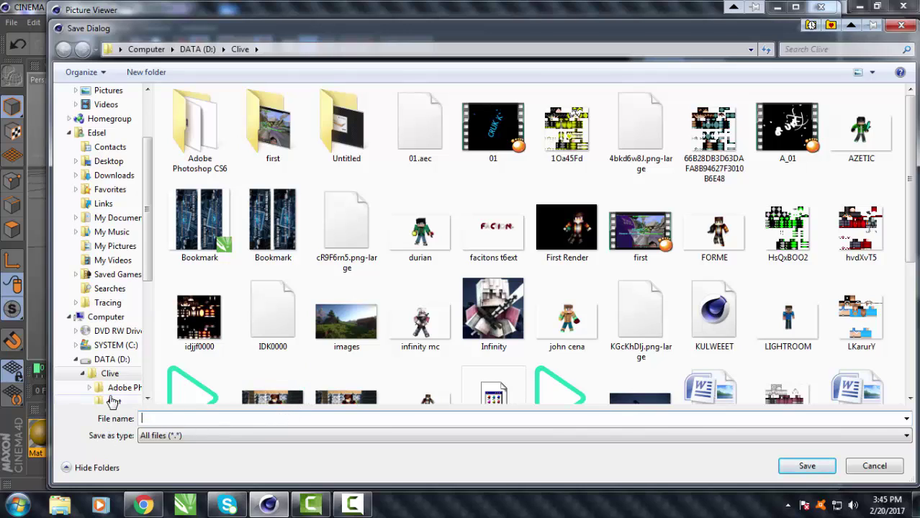
text(tuto)
click(783, 474)
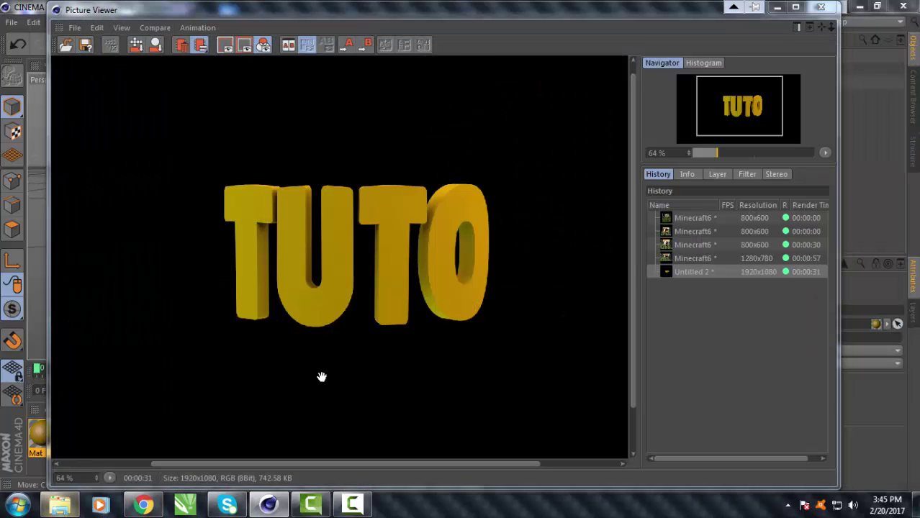
- Open the saved tuto image from its folder on DATA (D:) in Windows Explorer, check the transparent background, and close both windows
click(60, 505)
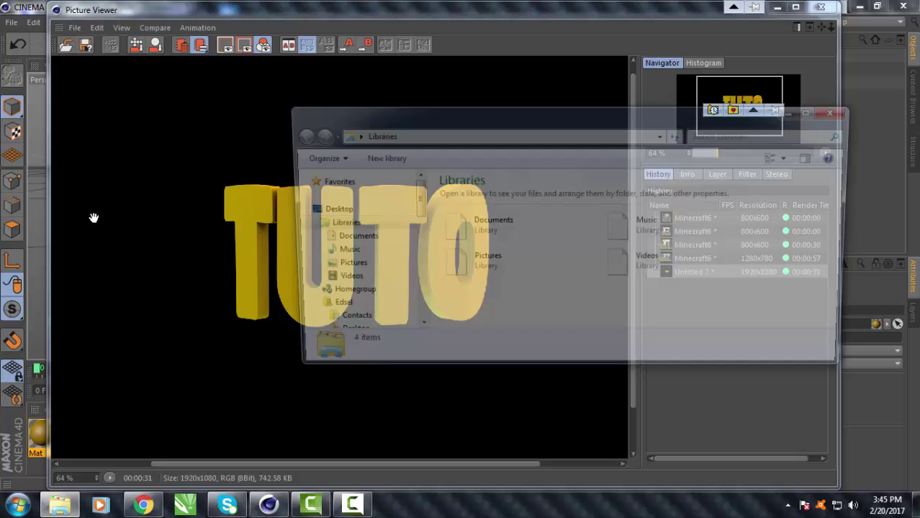
mouse_move(414, 207)
mouse_down()
mouse_move(425, 334)
mouse_move(422, 285)
mouse_up()
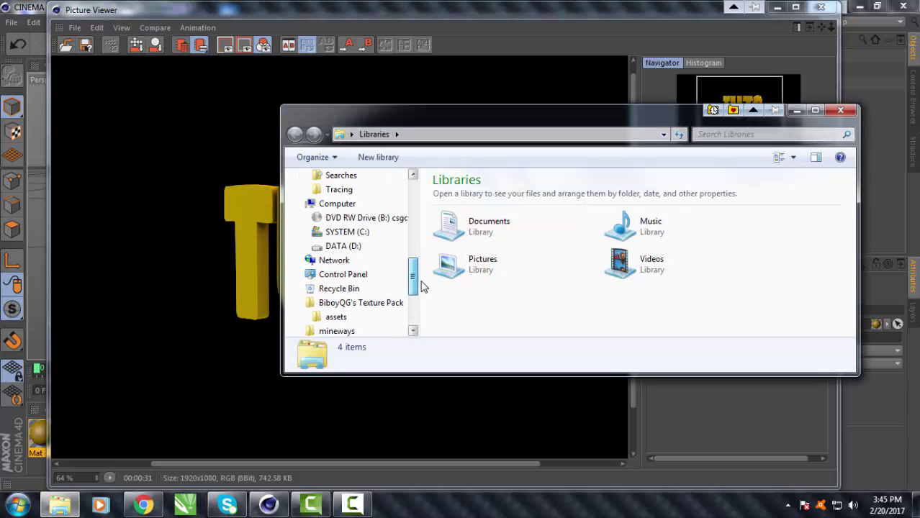
click(343, 245)
double_click(447, 206)
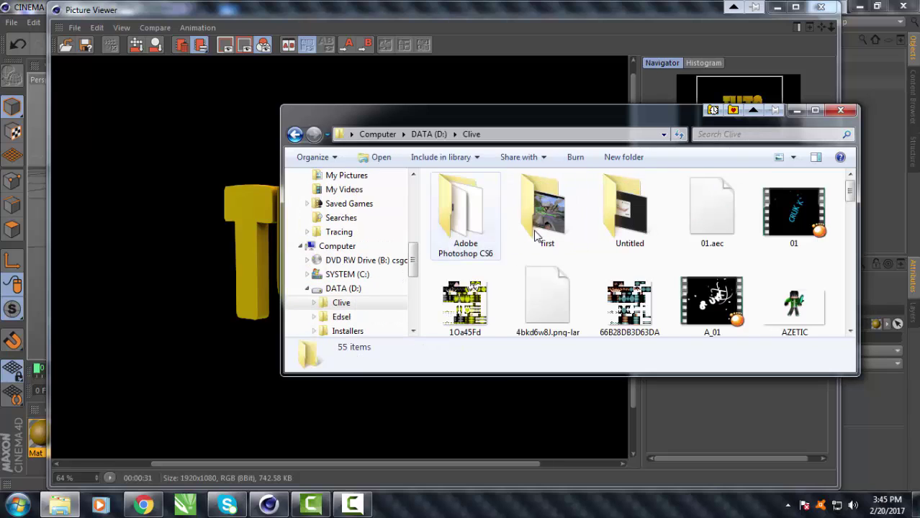
scroll(545, 264, down, 10)
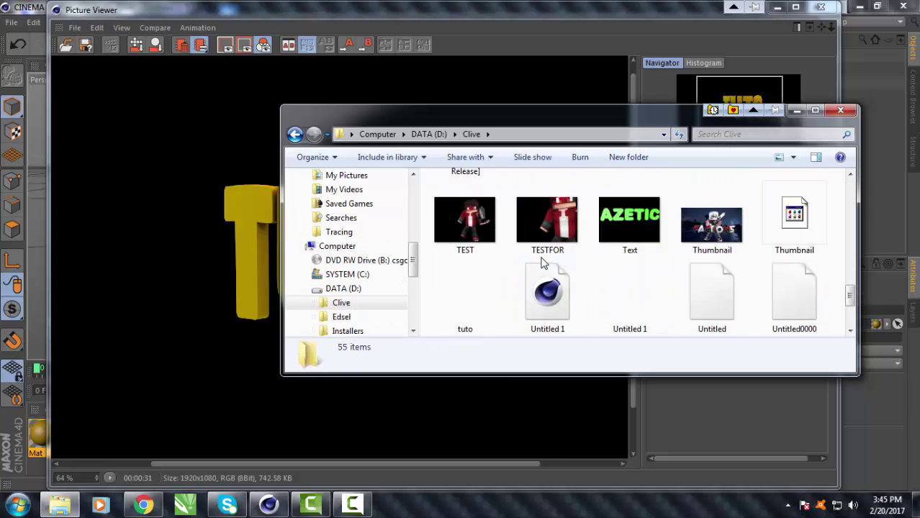
double_click(467, 216)
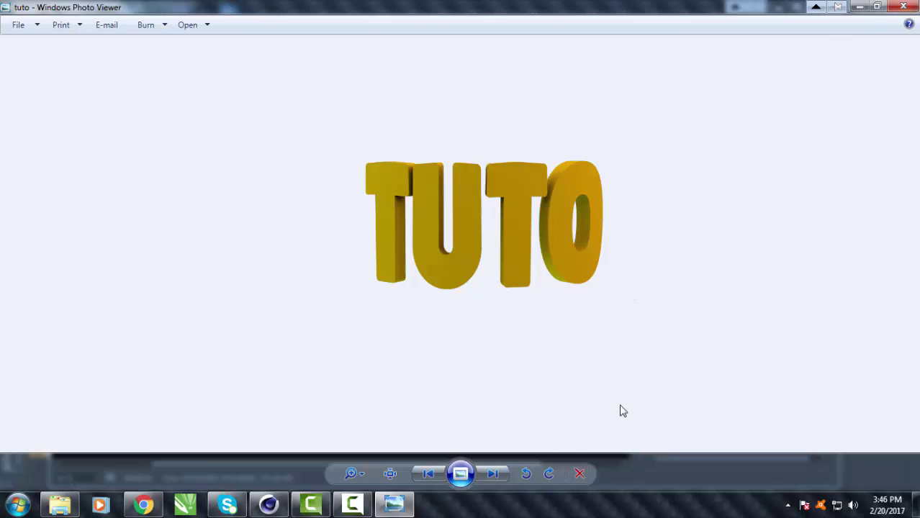
click(904, 8)
click(840, 111)
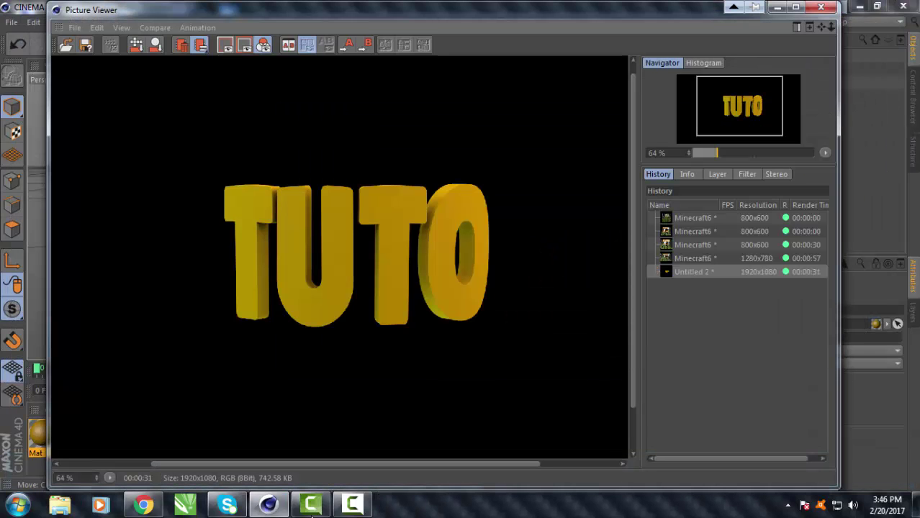